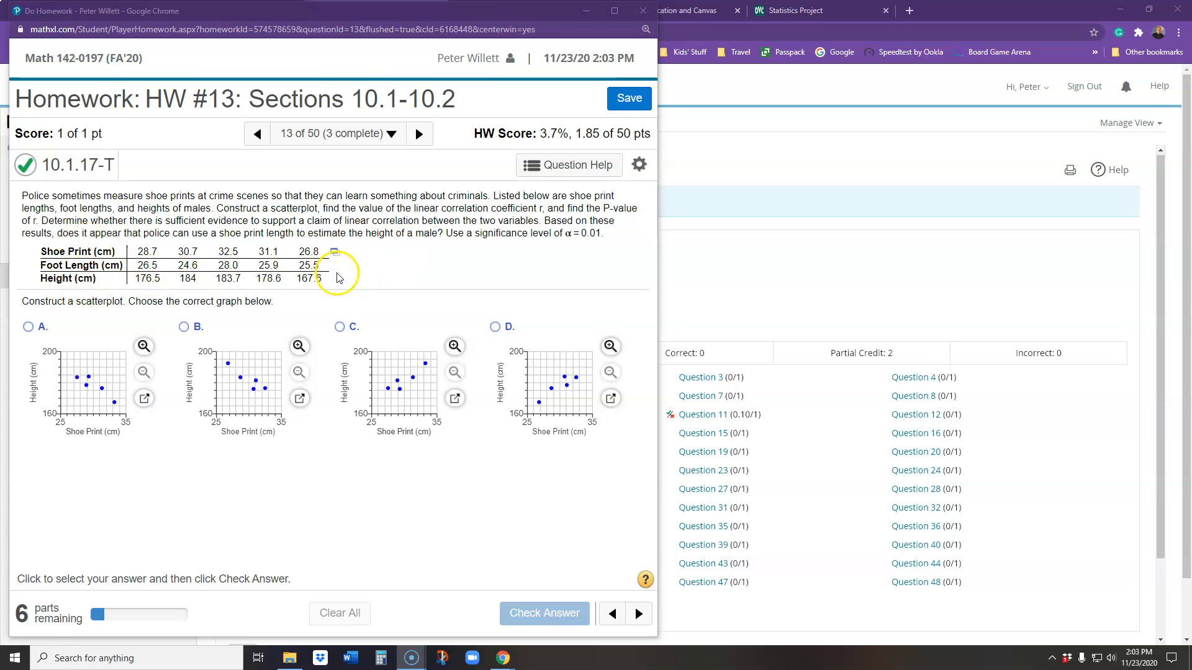
# Open the shoe print data set in StatCrunch and arrange its enlarged window beside the homework question.
pyautogui.click(336, 253)
pyautogui.click(376, 273)
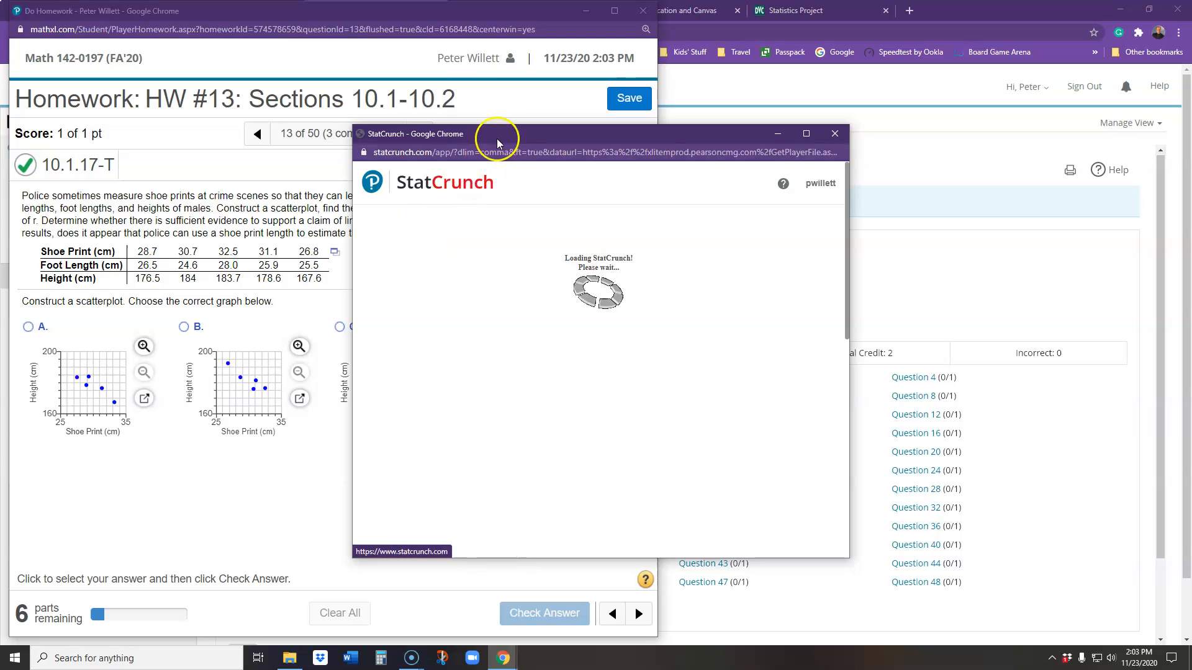
pyautogui.moveTo(481, 143); pyautogui.dragTo(818, 20)
pyautogui.moveTo(857, 439); pyautogui.dragTo(840, 646)
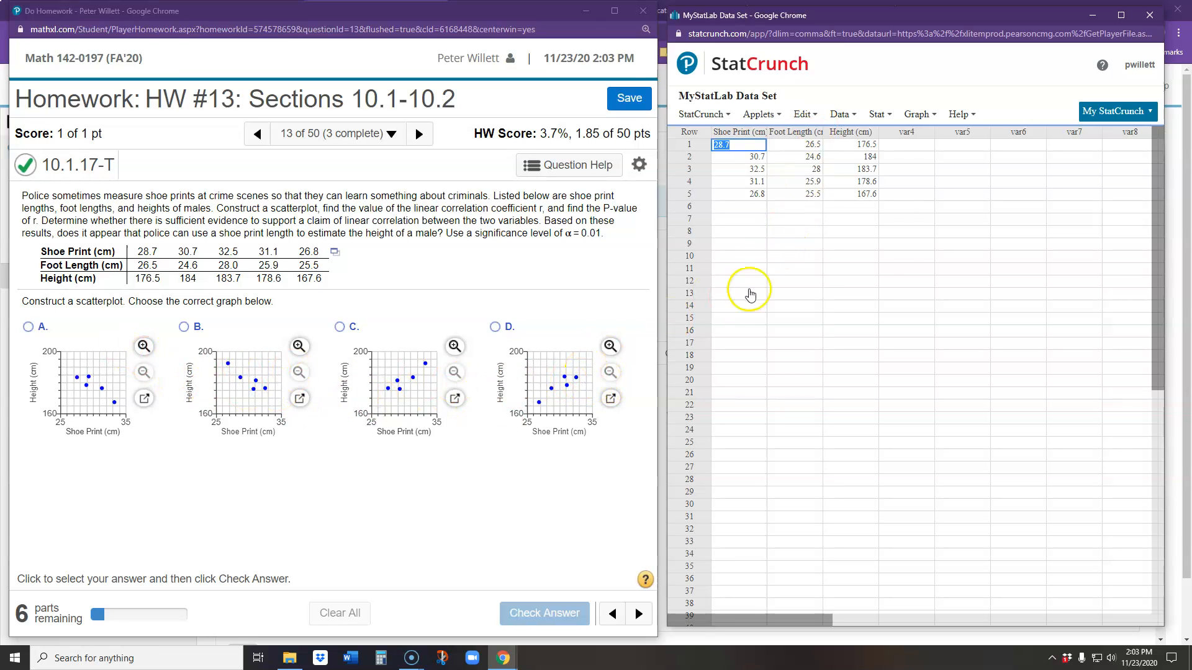
# Create a scatter plot with Shoe Print (cm) as X and Height (cm) as Y, and place it below the data.
pyautogui.click(921, 117)
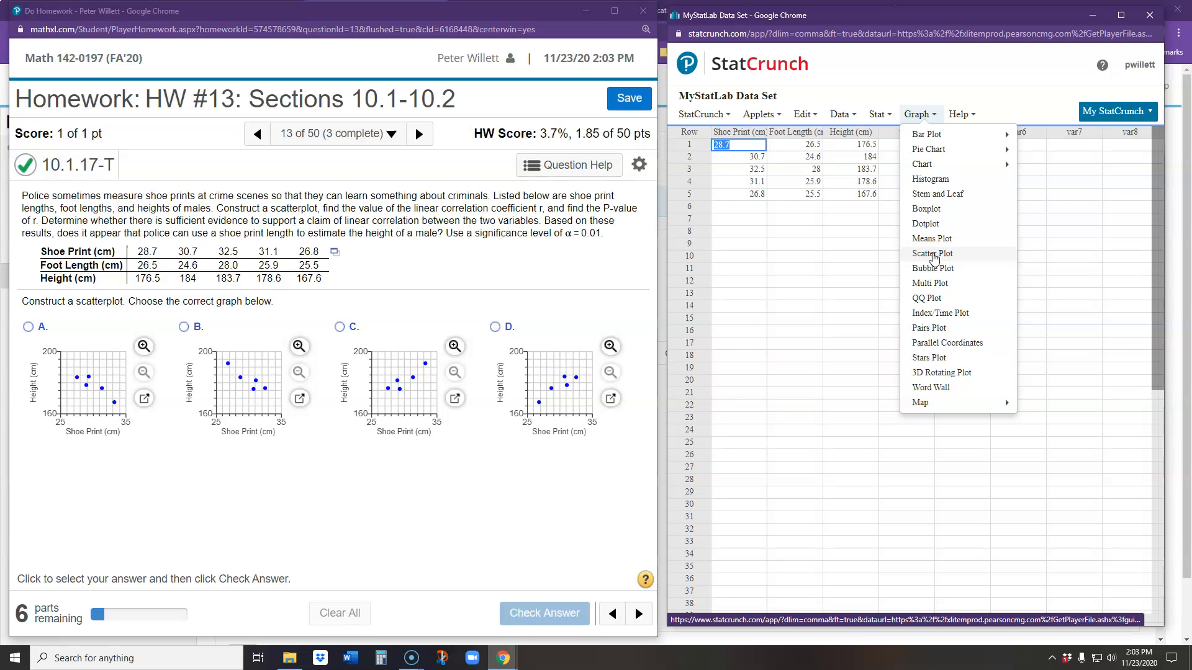
pyautogui.click(933, 256)
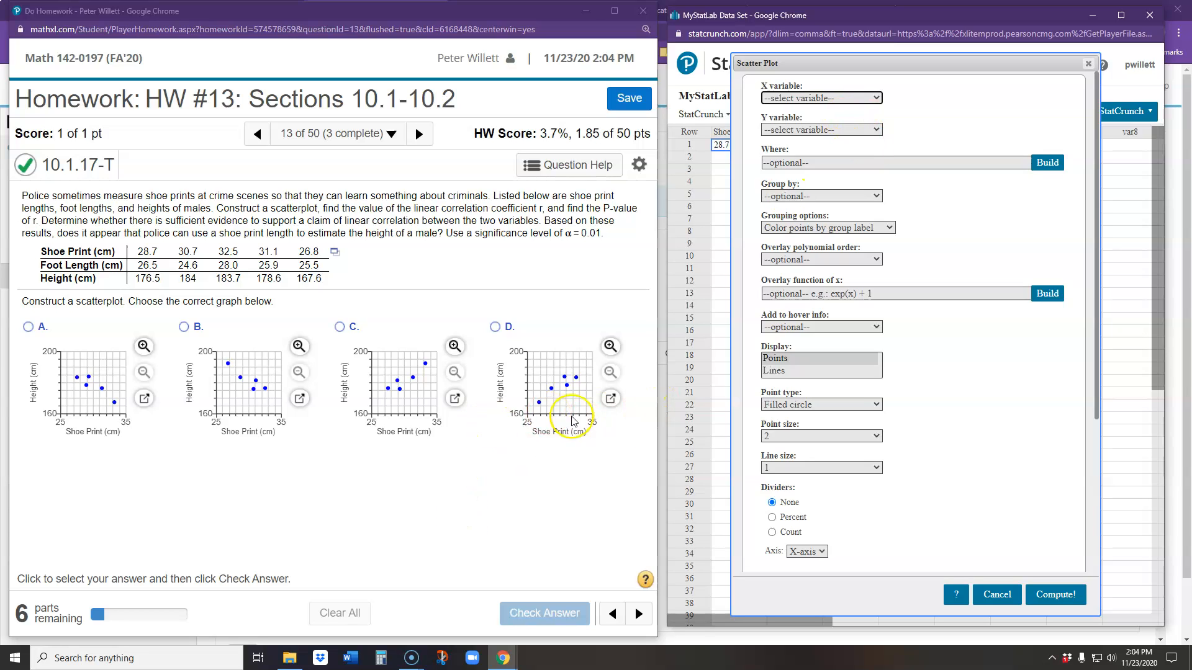
pyautogui.click(815, 98)
pyautogui.click(810, 122)
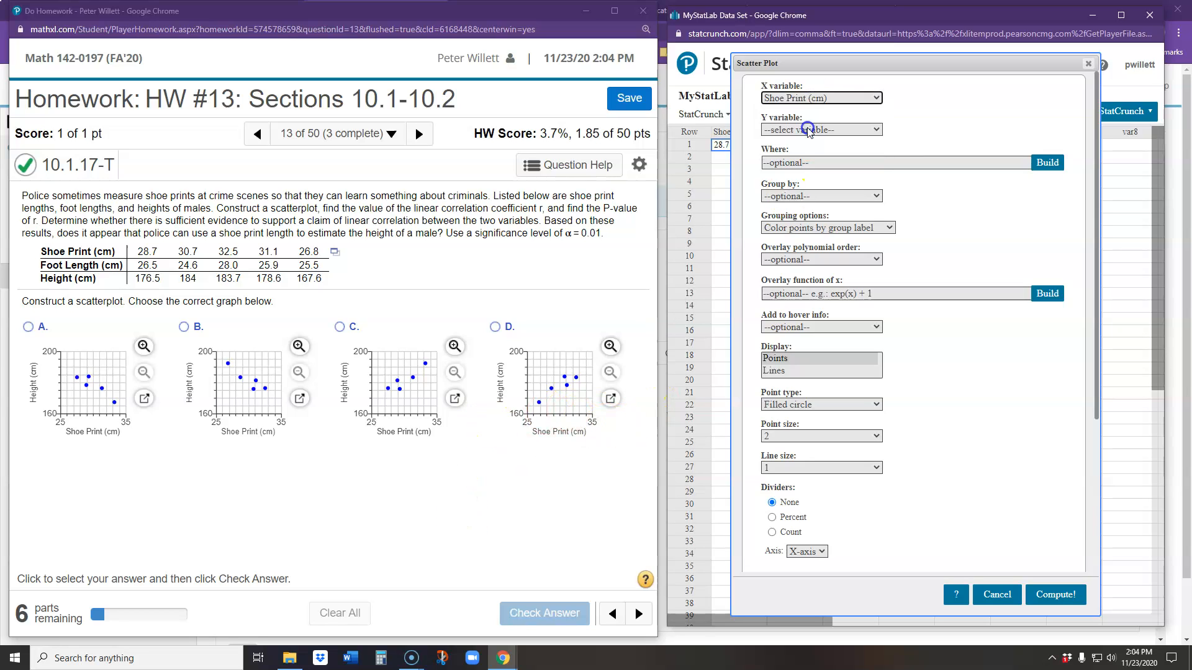
pyautogui.click(809, 131)
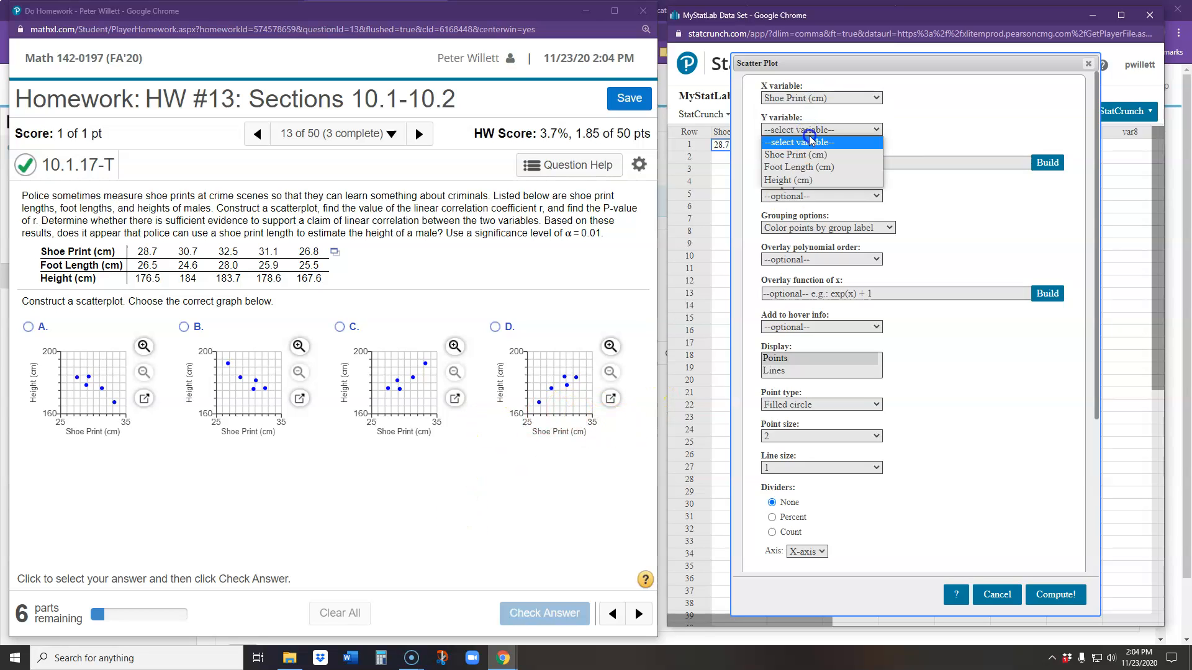
pyautogui.click(799, 180)
pyautogui.click(1057, 595)
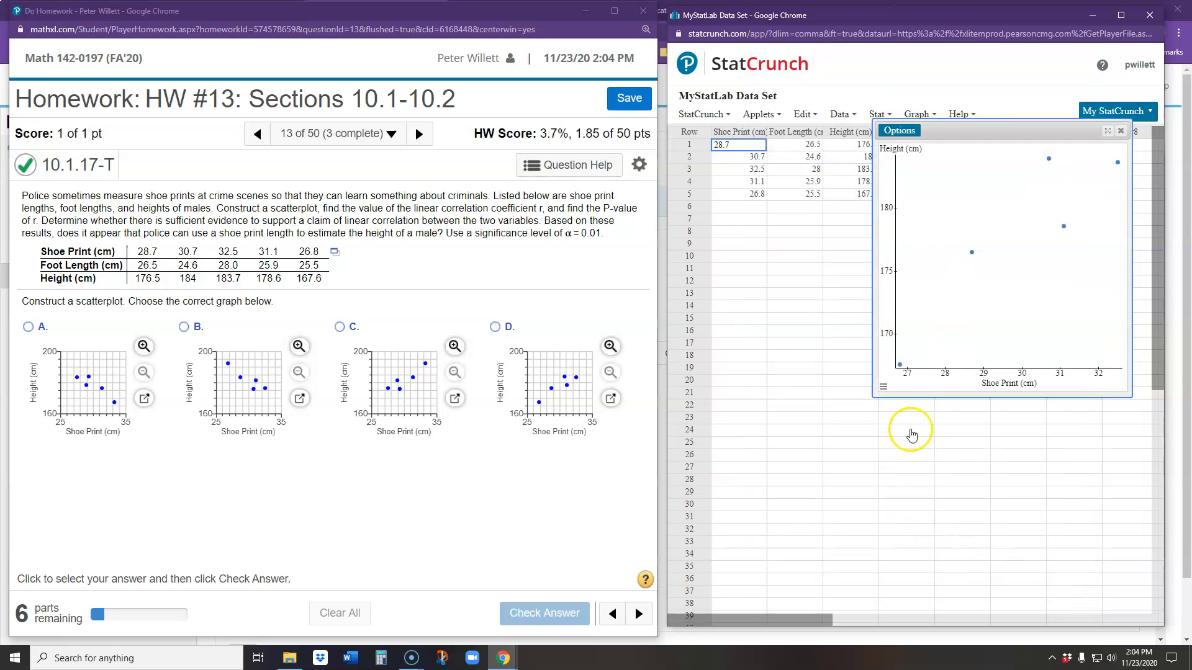
pyautogui.moveTo(989, 134); pyautogui.dragTo(848, 266)
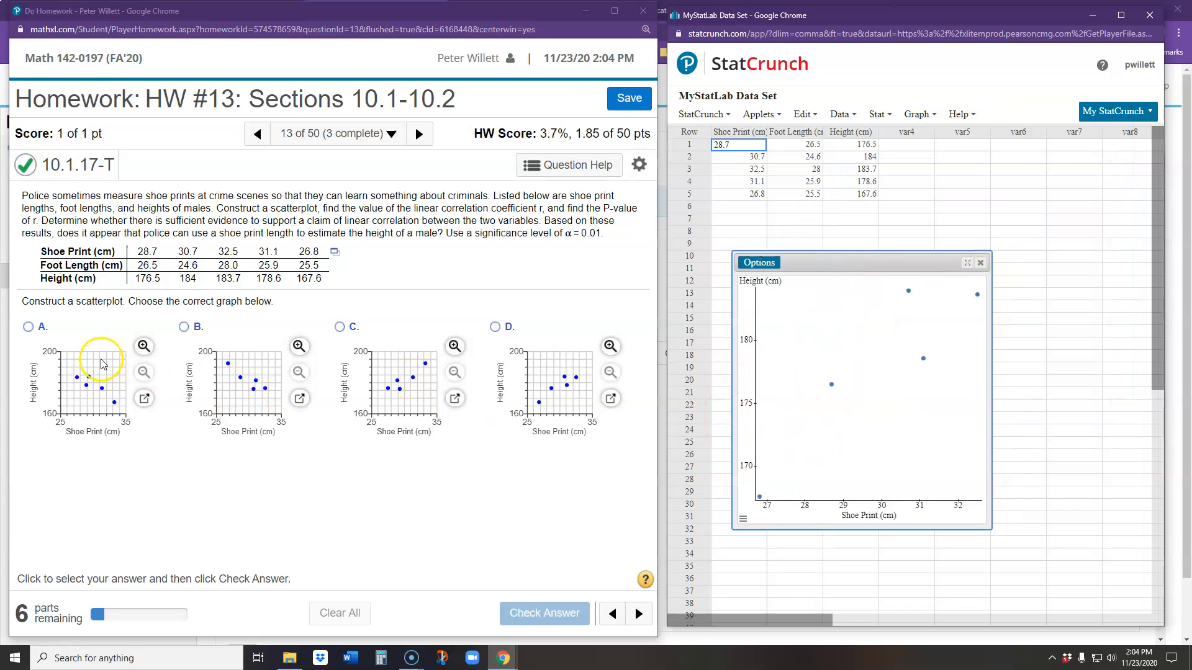
pyautogui.moveTo(848, 250); pyautogui.dragTo(849, 281)
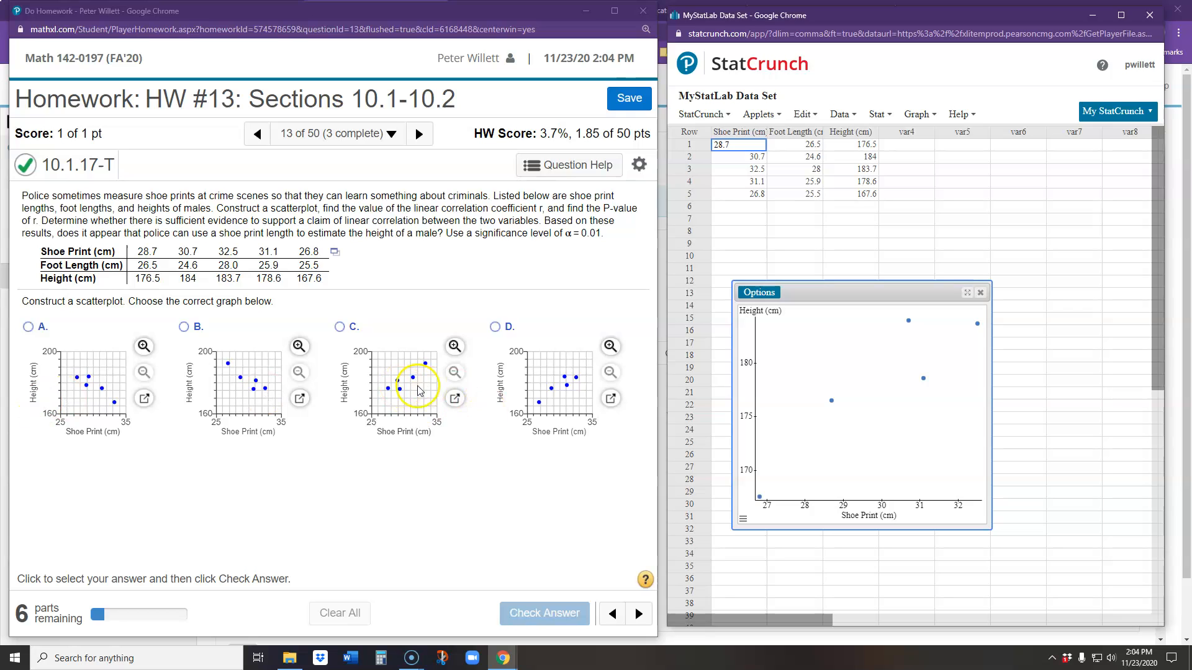
# Answer the scatterplot question with graph D, check the answer and dismiss the feedback.
pyautogui.click(495, 327)
pyautogui.click(555, 611)
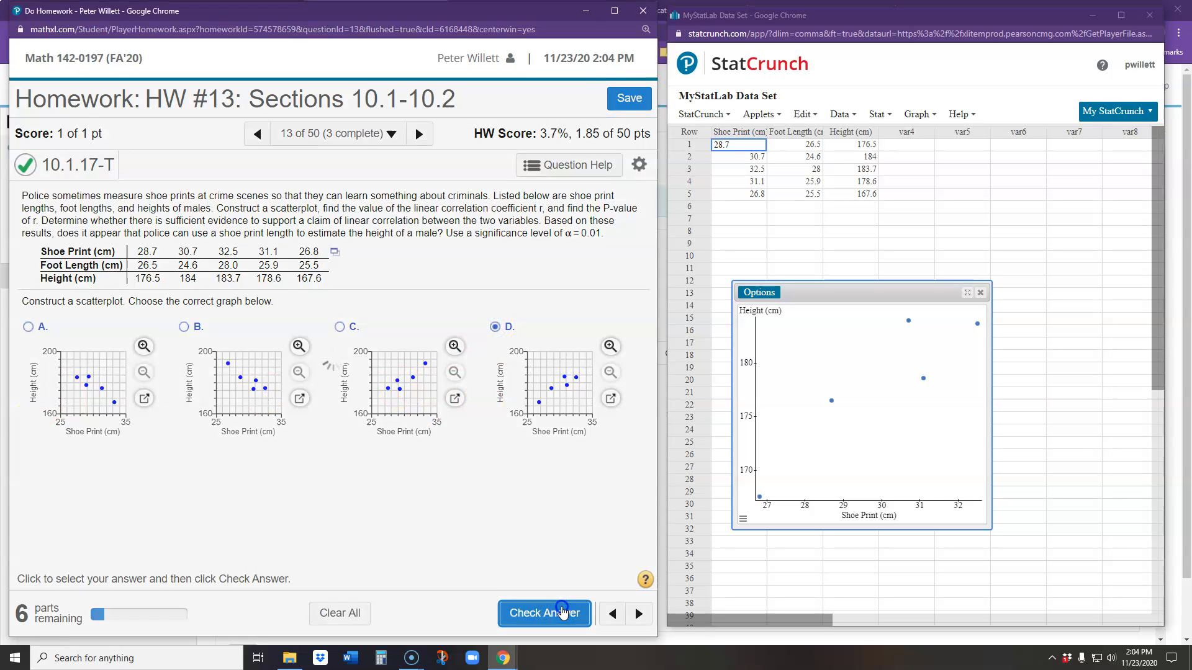
pyautogui.click(333, 413)
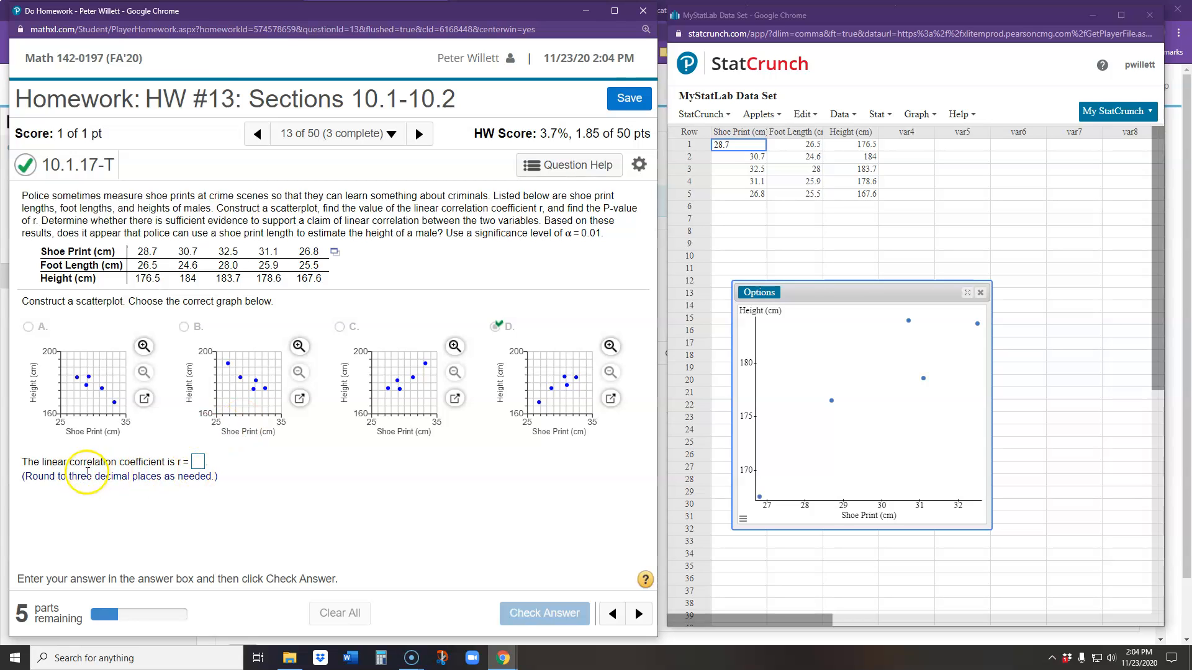
# Move the scatter plot aside and compute a simple linear regression with Shoe Print (cm) as X and Height (cm) as Y.
pyautogui.moveTo(832, 301); pyautogui.dragTo(971, 375)
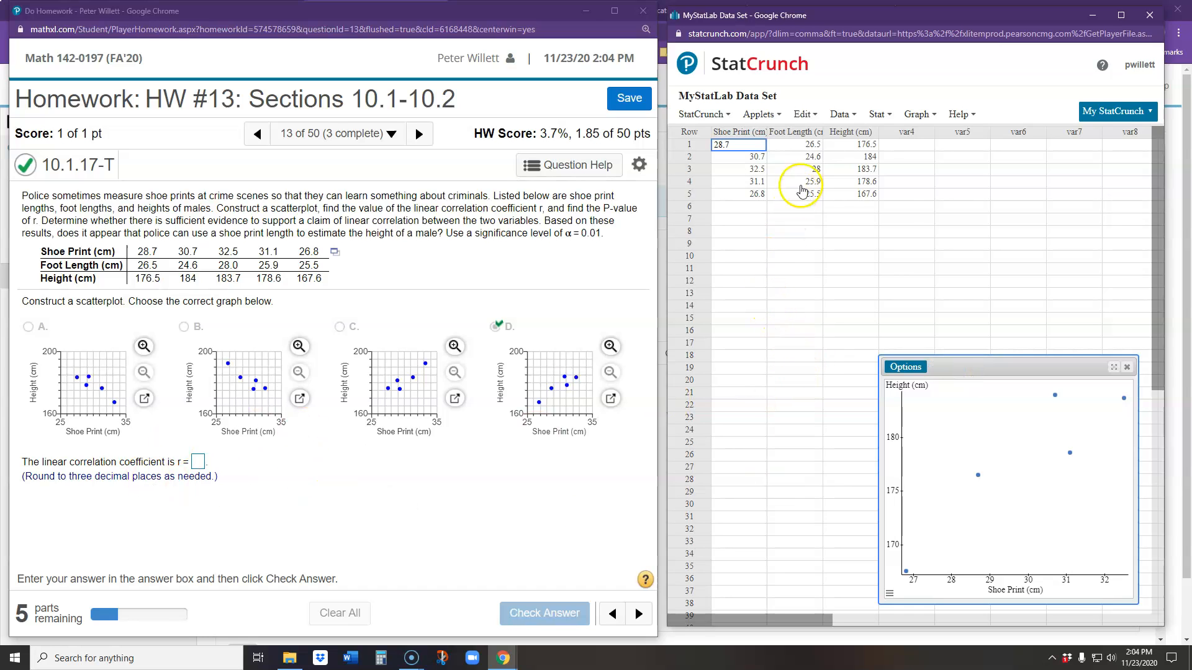
pyautogui.click(875, 118)
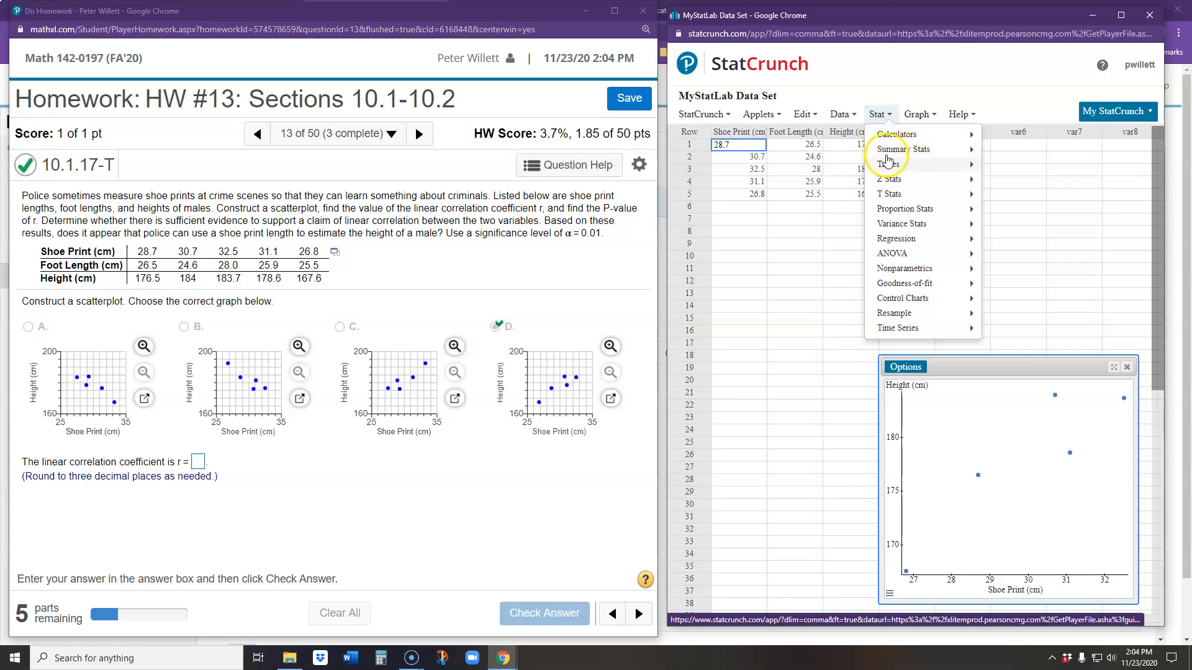
pyautogui.moveTo(902, 241)
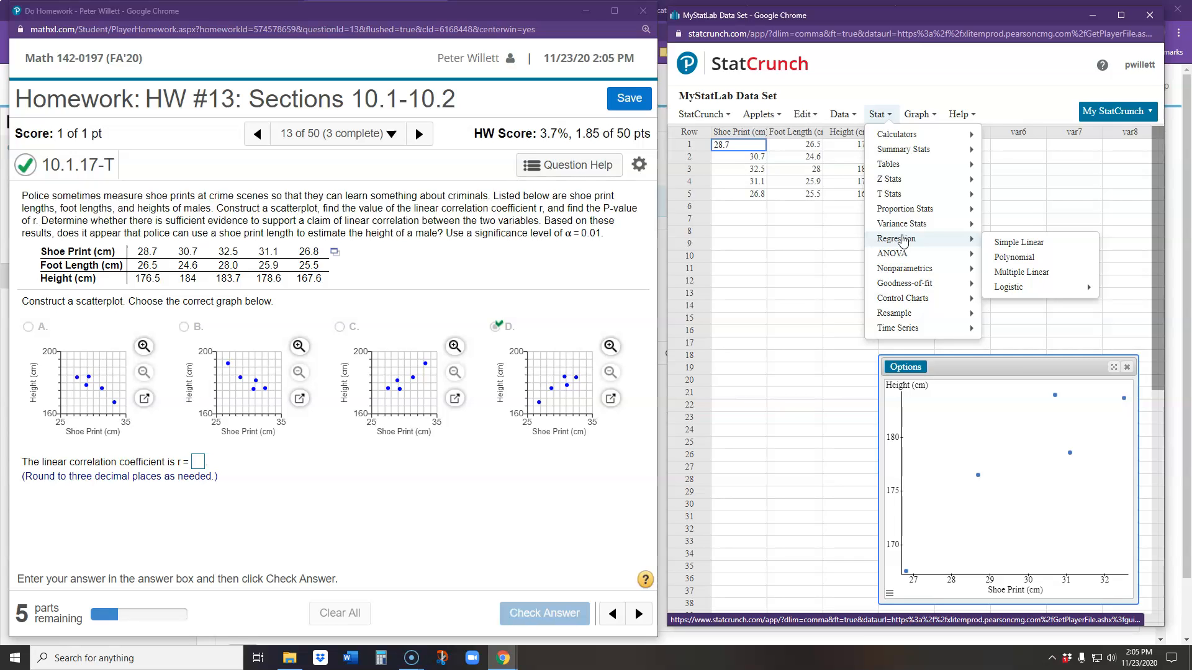
pyautogui.click(1008, 243)
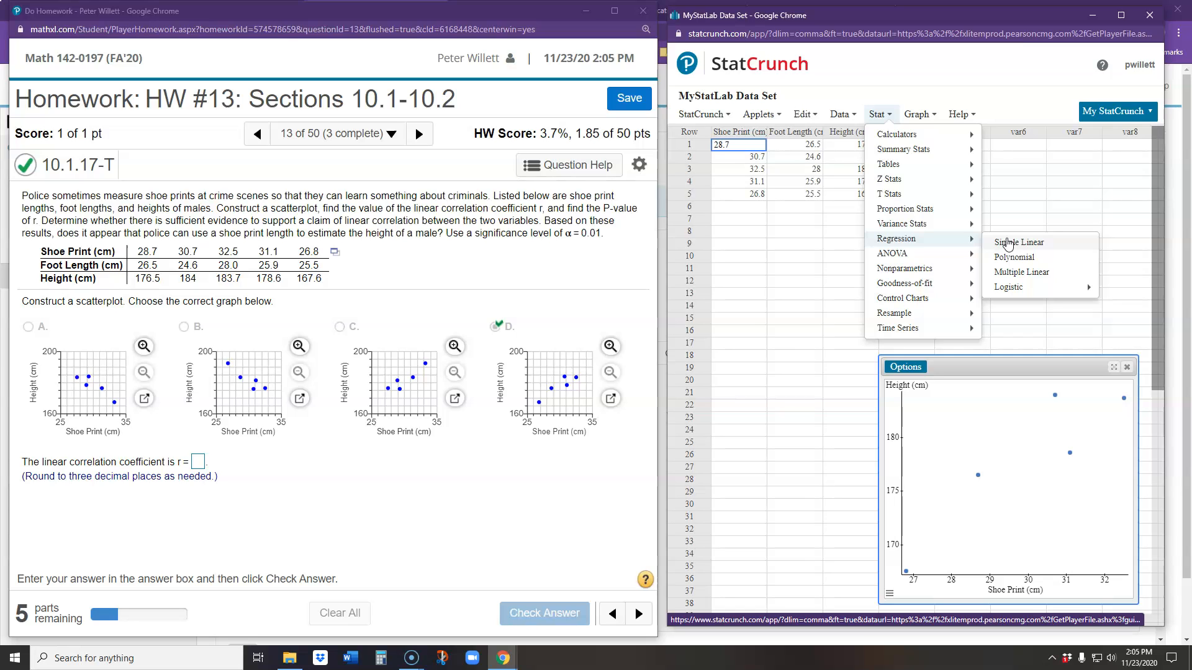
pyautogui.click(1008, 243)
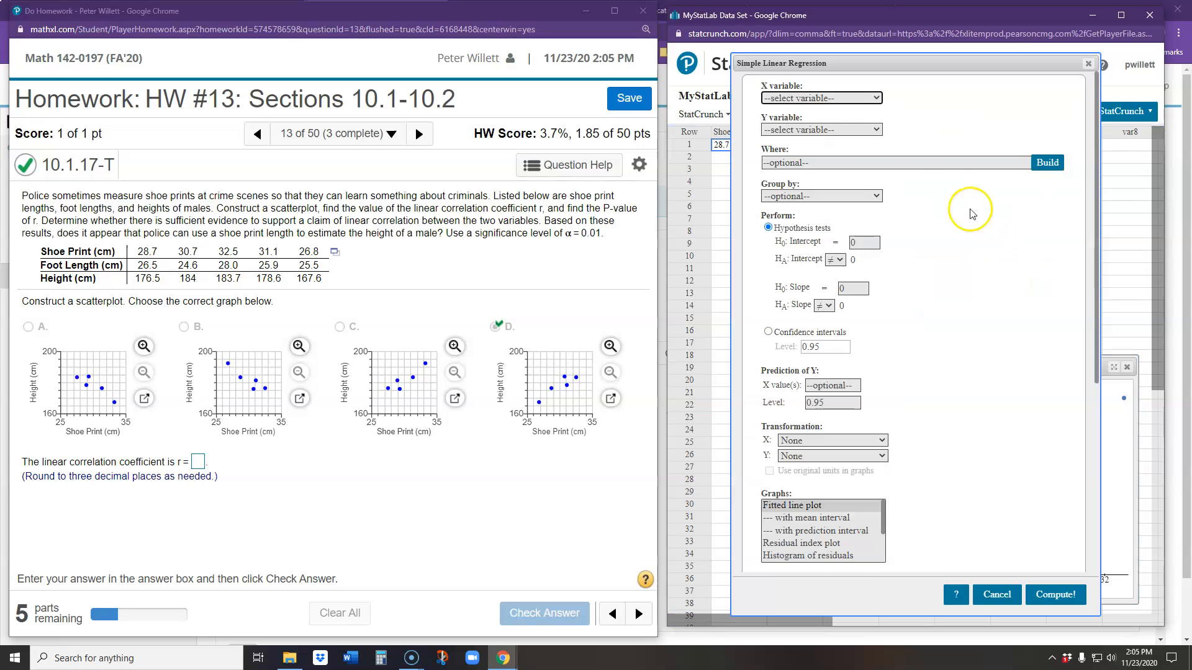
pyautogui.click(833, 98)
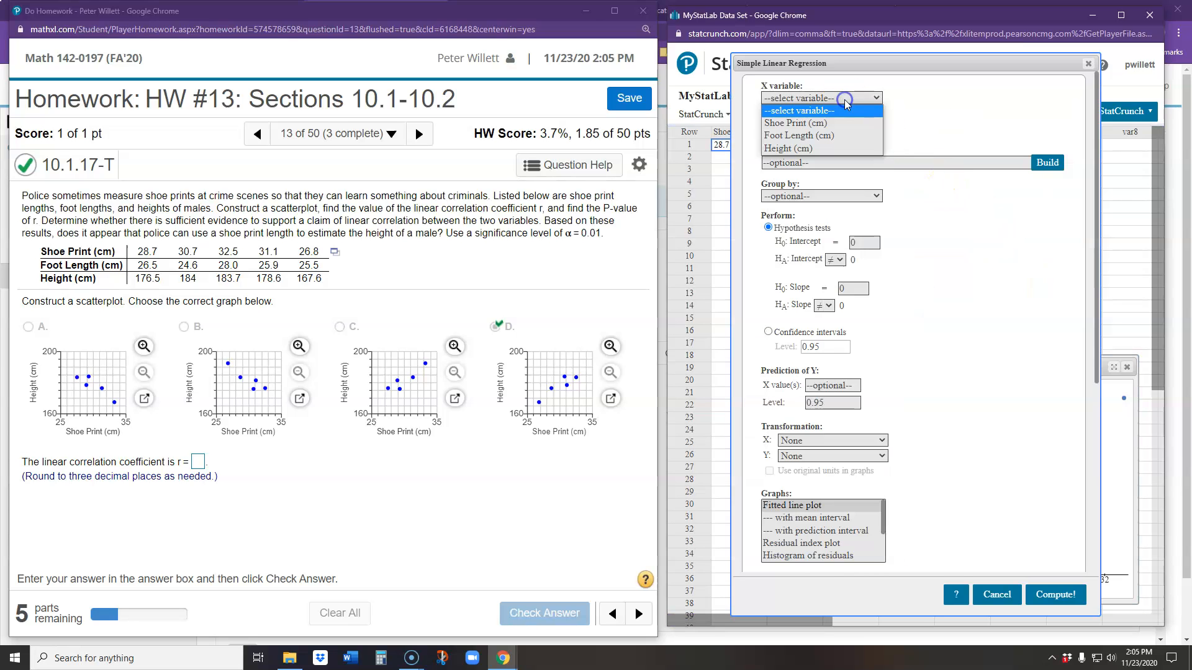
pyautogui.click(825, 124)
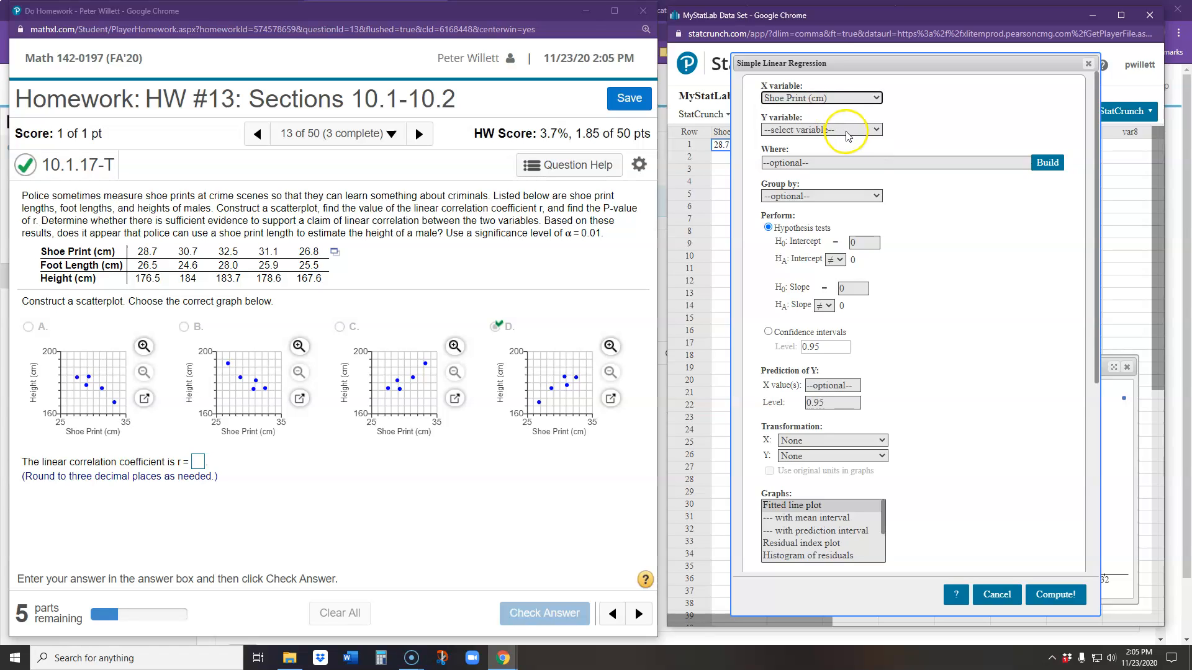
pyautogui.click(847, 133)
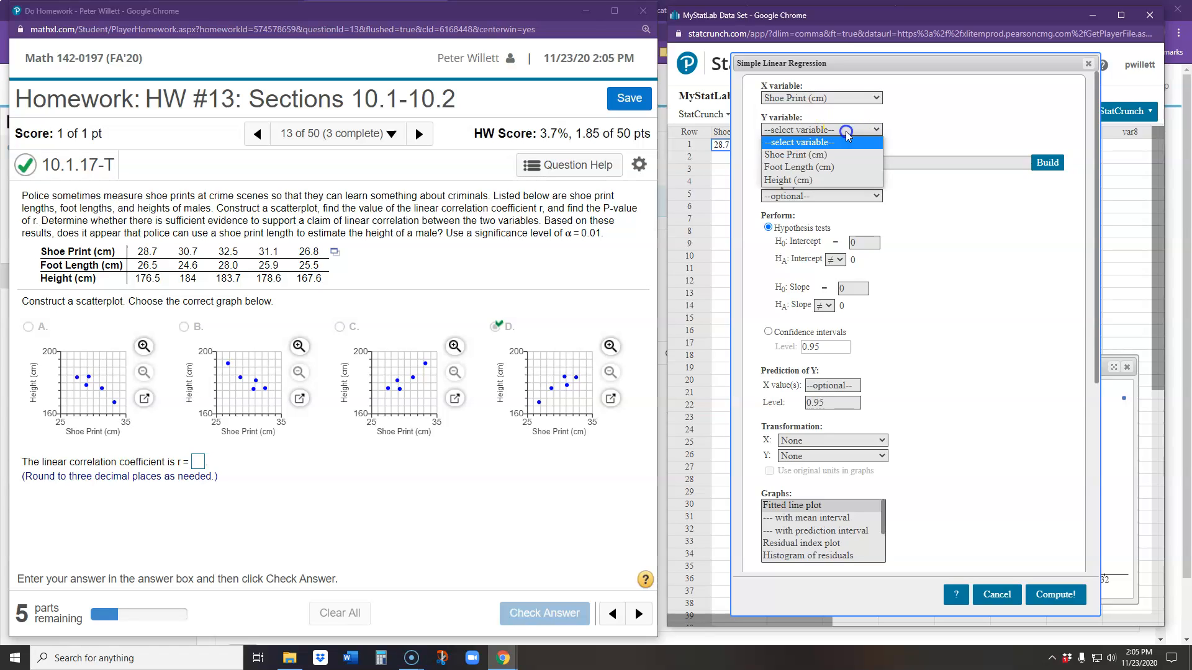
pyautogui.click(836, 181)
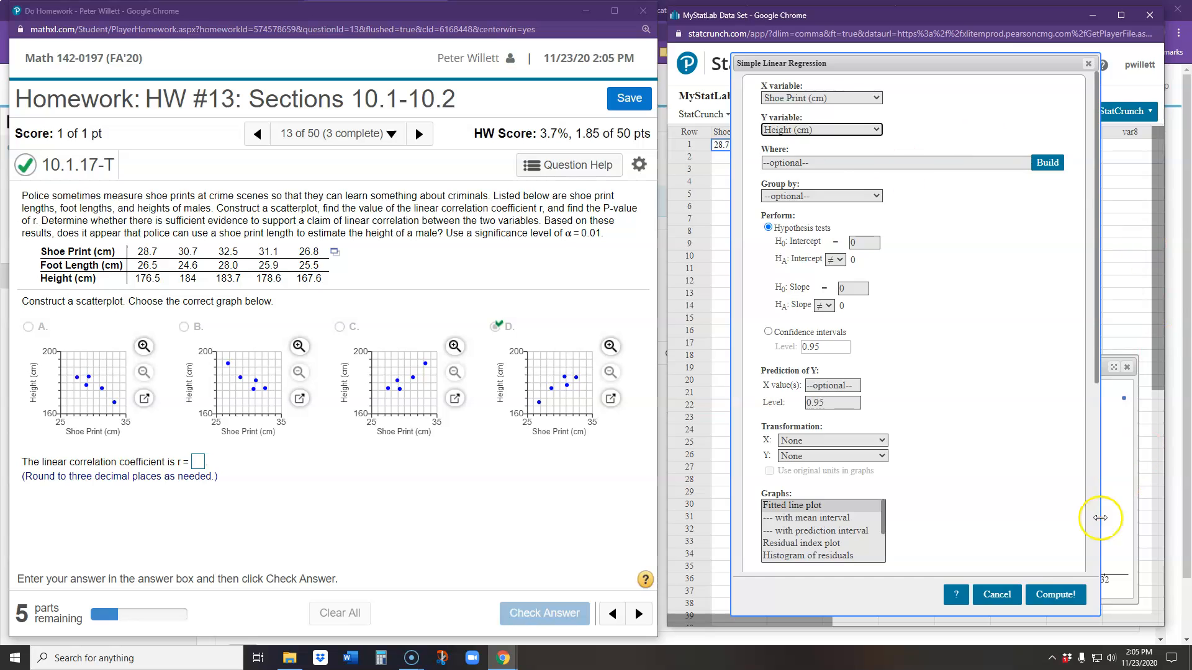
pyautogui.click(1058, 595)
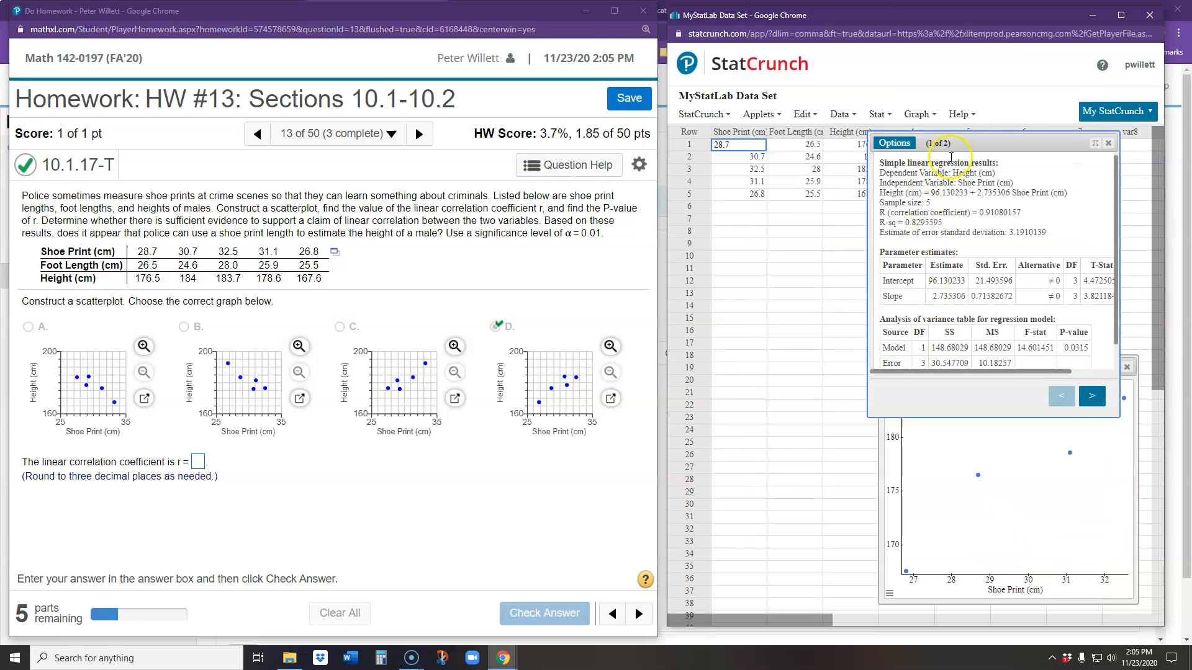
# Enlarge and reposition the regression results window so that its complete tables can be read.
pyautogui.moveTo(998, 147); pyautogui.dragTo(799, 60)
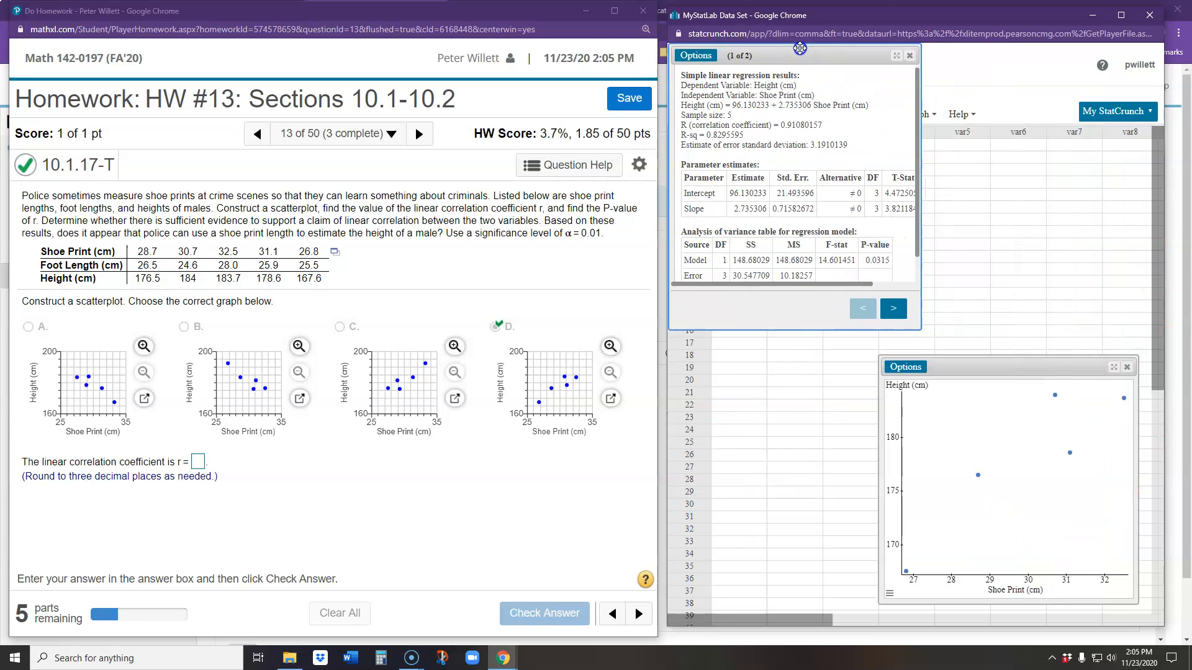
pyautogui.moveTo(921, 330); pyautogui.dragTo(1068, 441)
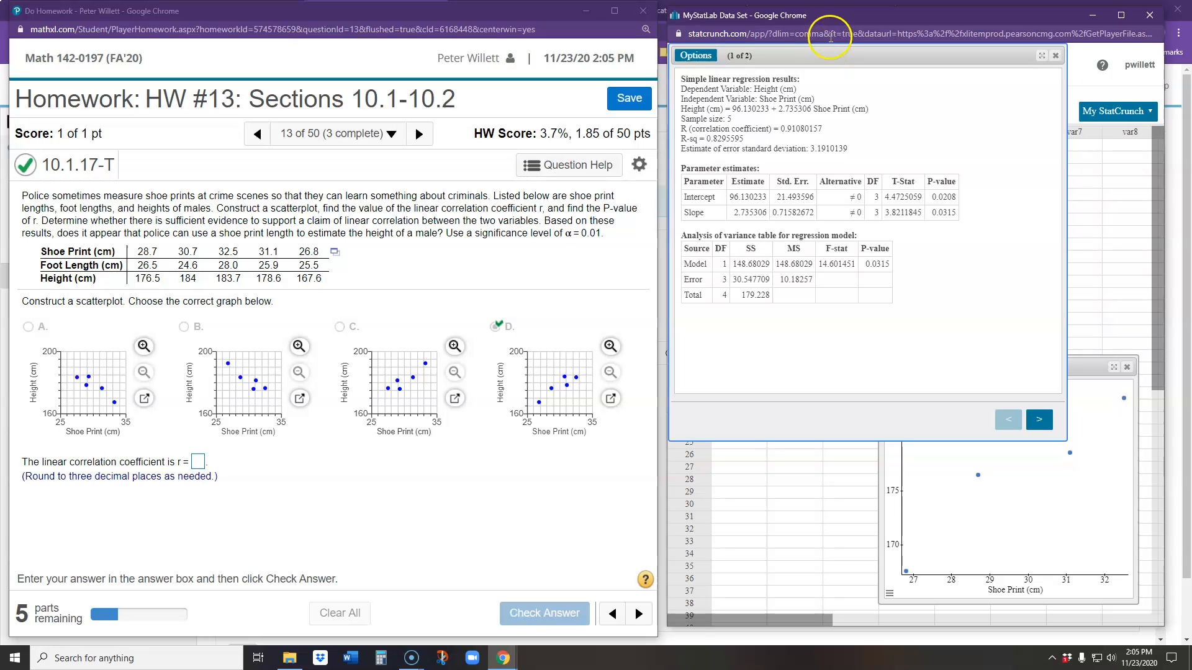
pyautogui.moveTo(815, 58); pyautogui.dragTo(851, 109)
pyautogui.click(857, 387)
pyautogui.click(317, 505)
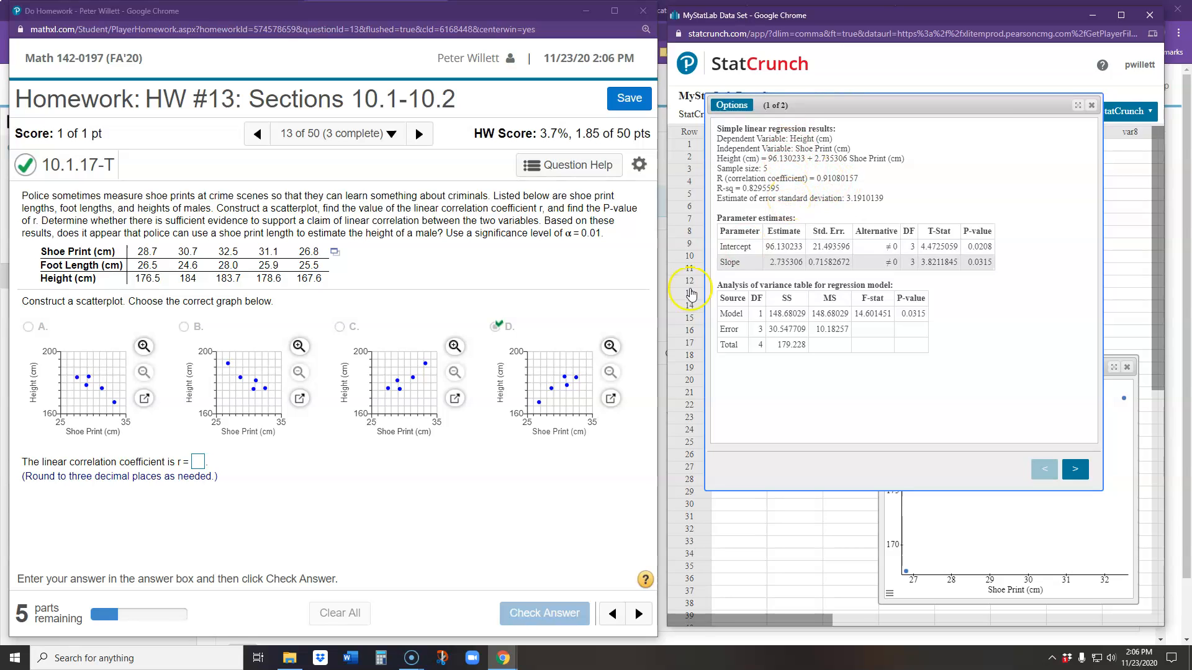
# Enter 0.911 as the linear correlation coefficient r, check the answer and dismiss the feedback.
pyautogui.click(819, 179)
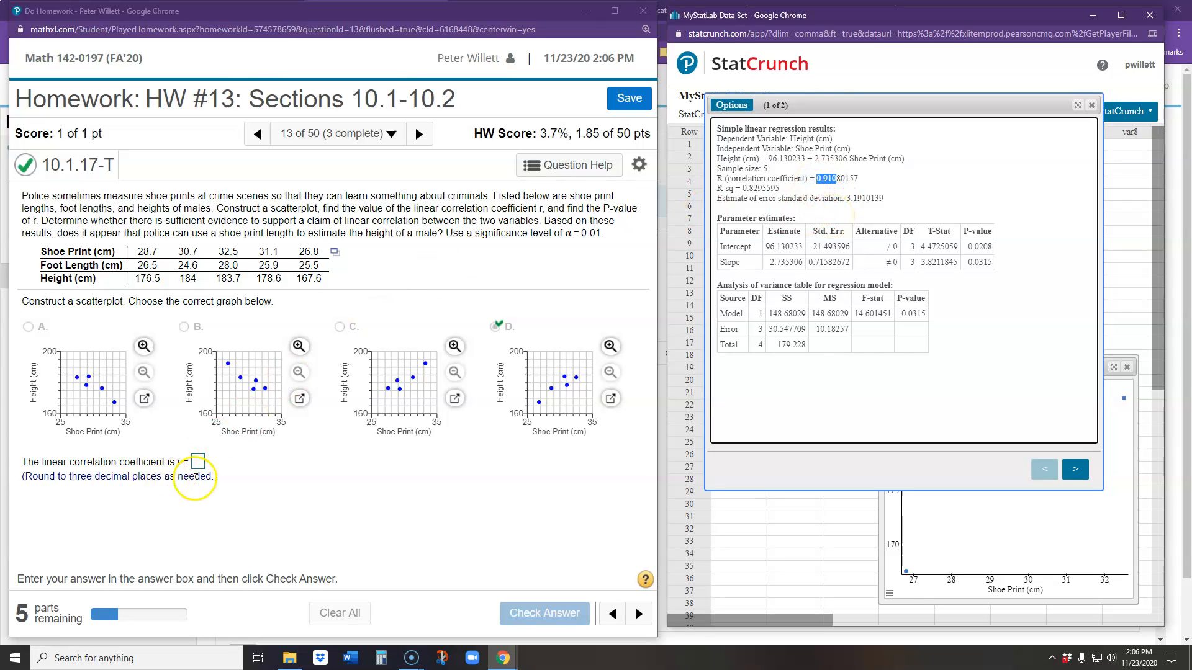
pyautogui.click(198, 462)
pyautogui.write('0.910')
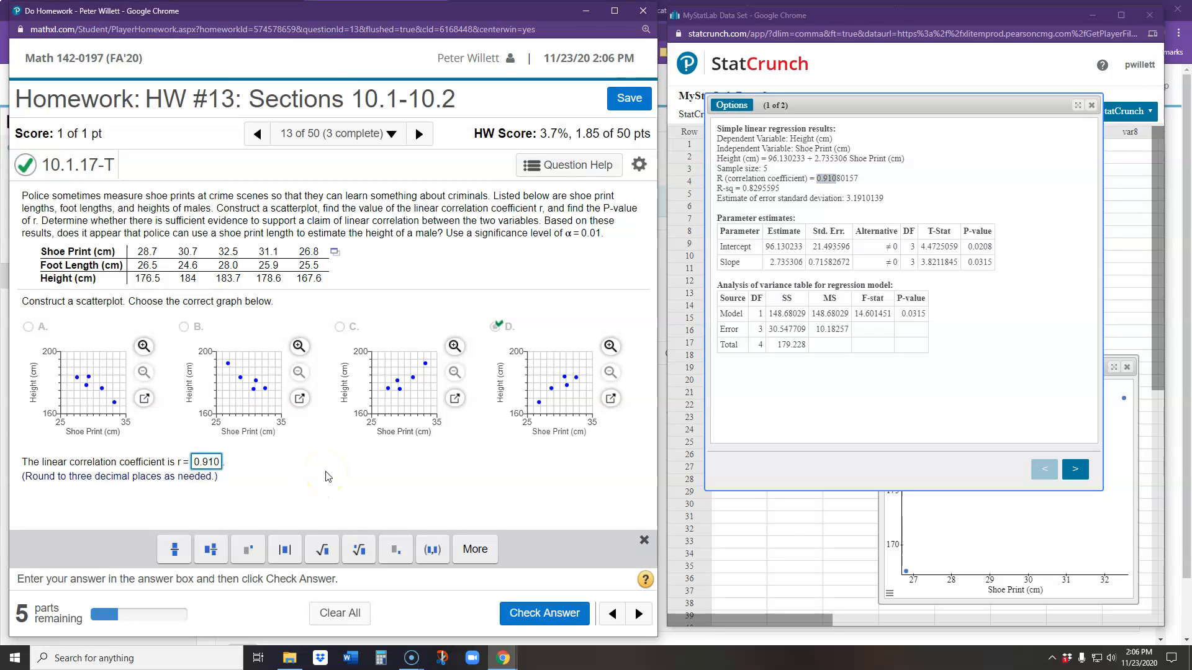
pyautogui.click(545, 613)
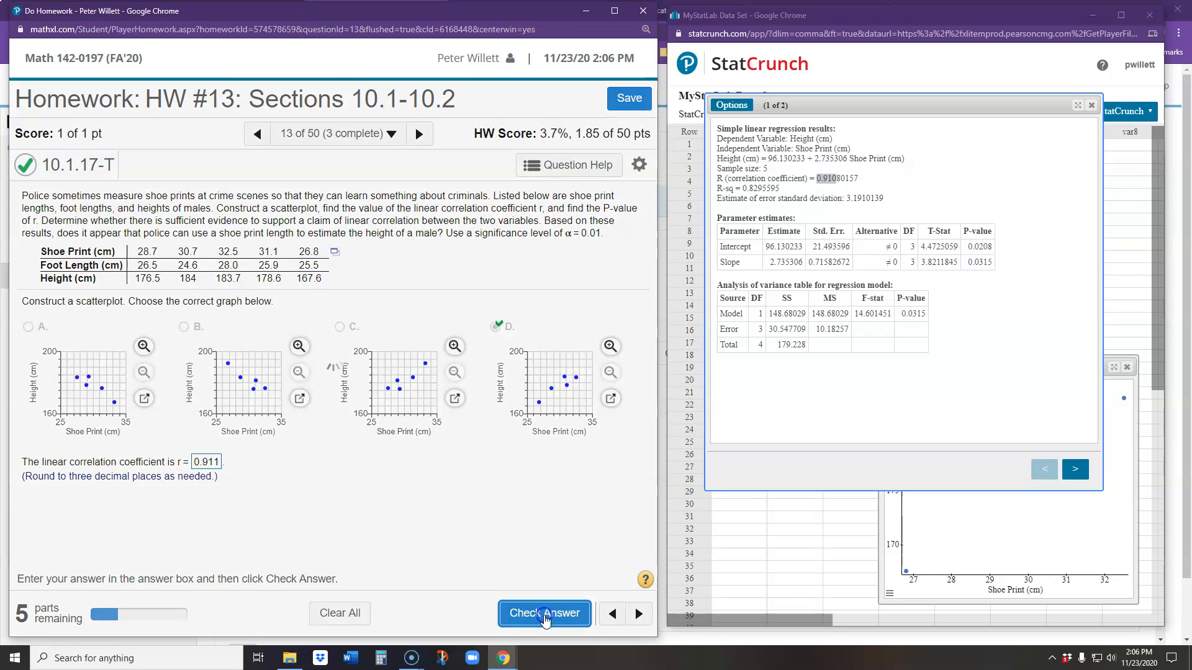
pyautogui.click(329, 412)
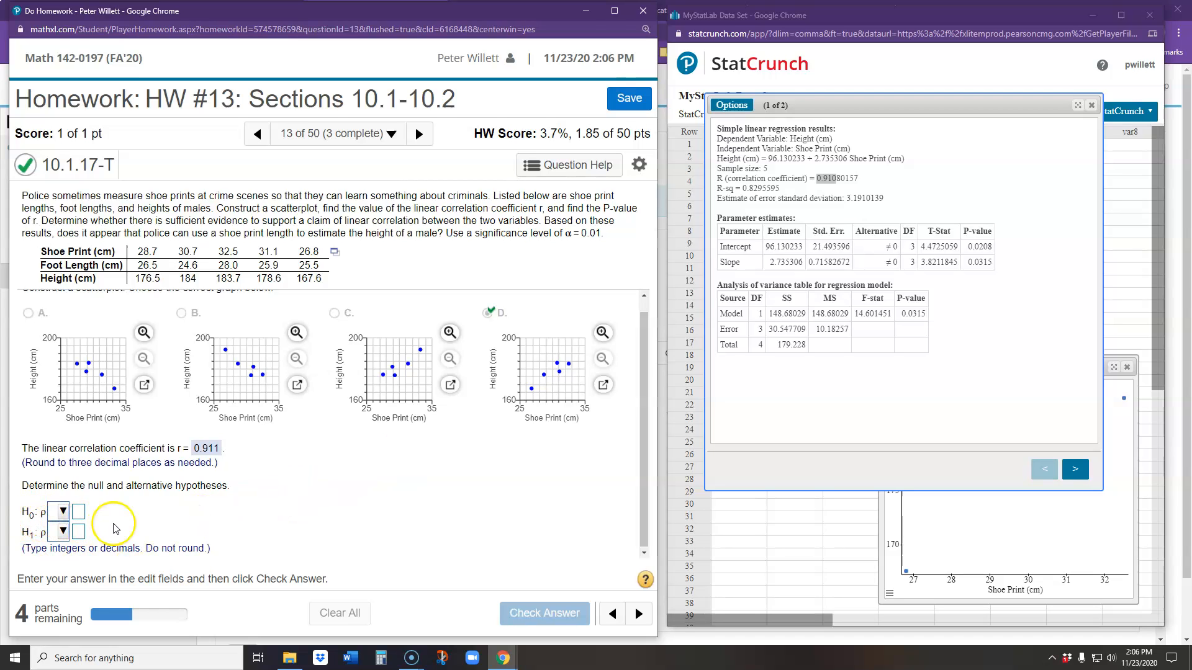
# Set the null hypothesis to ρ = 0.
pyautogui.click(63, 511)
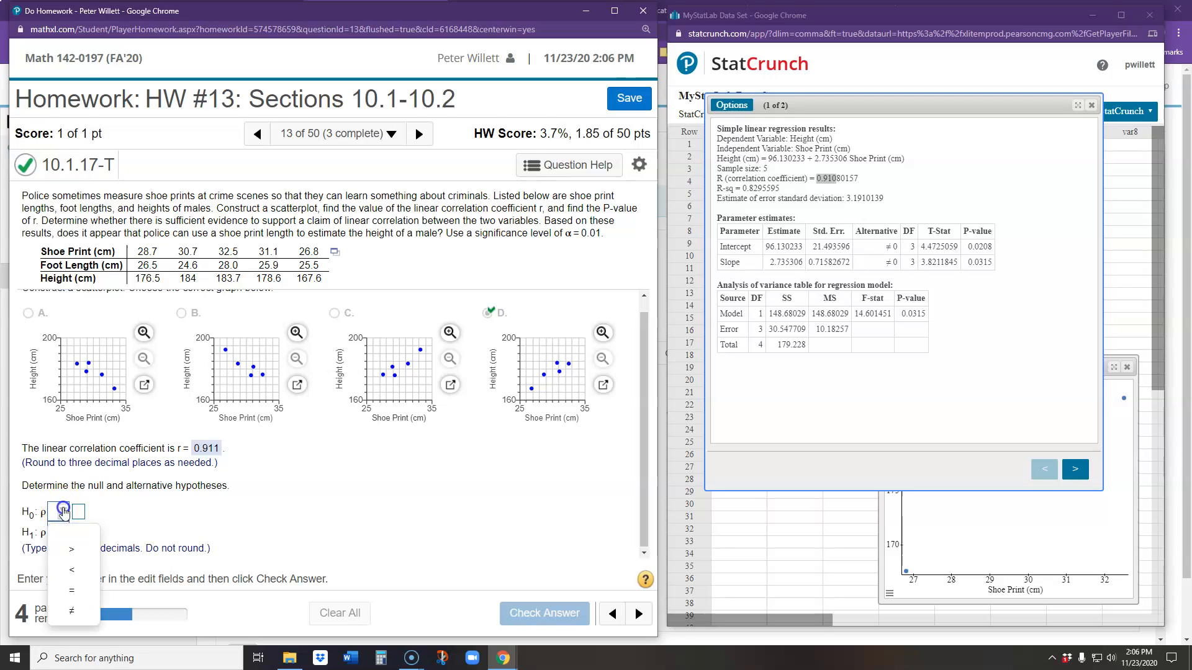
pyautogui.click(72, 590)
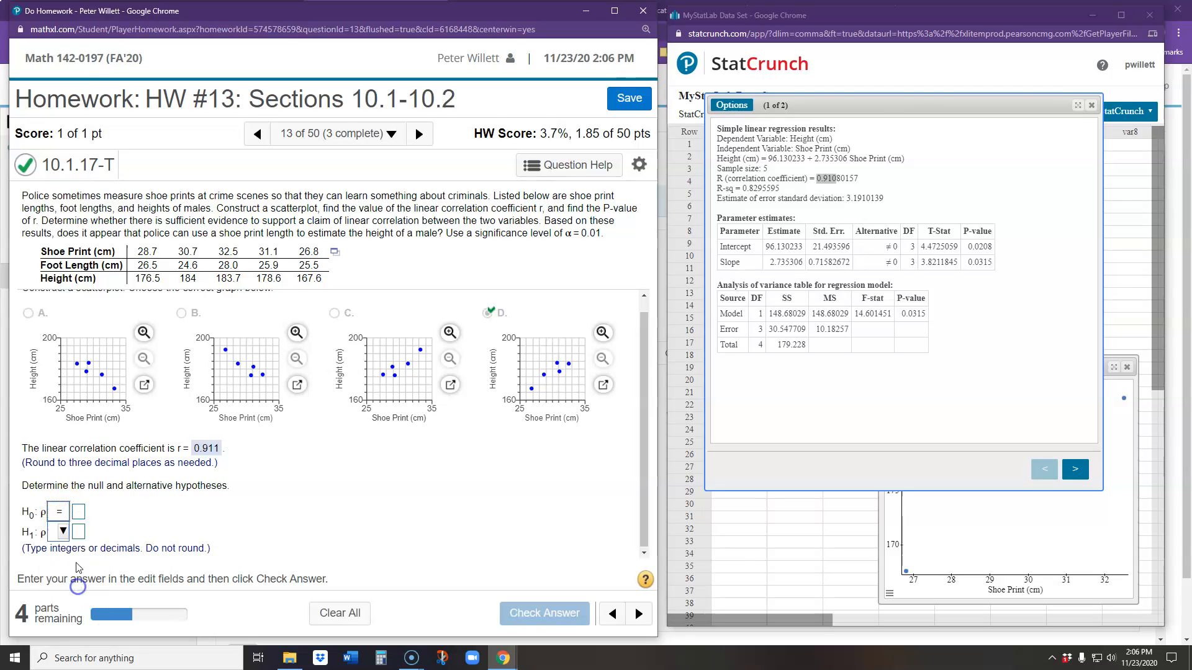
pyautogui.click(78, 512)
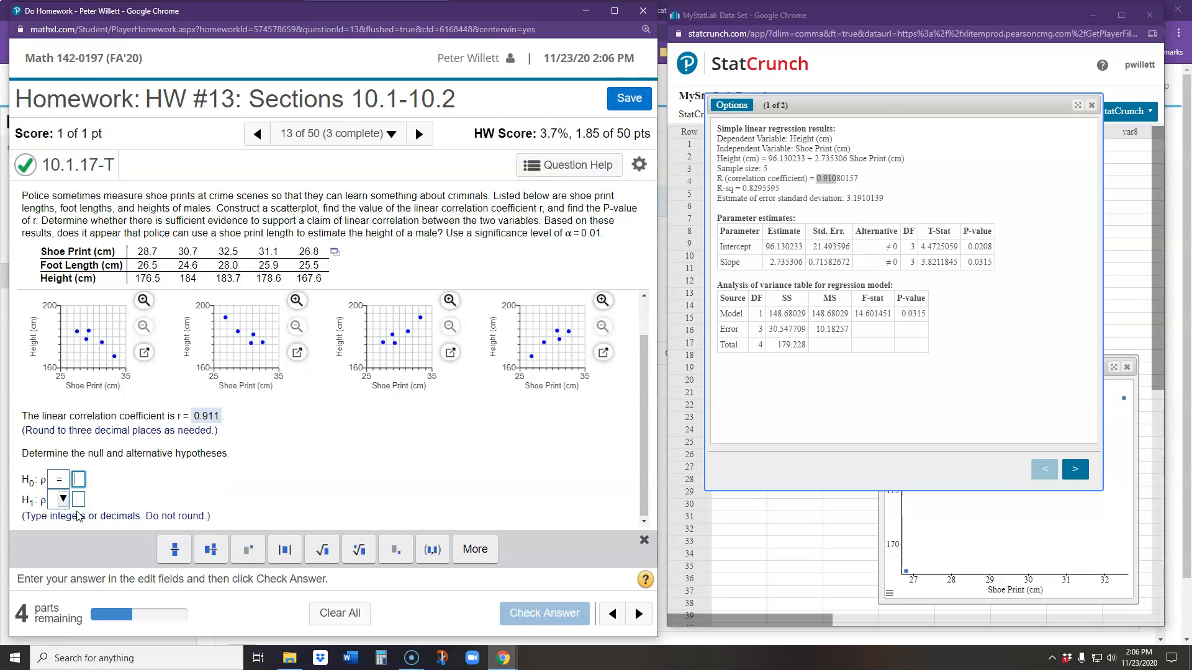
pyautogui.click(132, 471)
# Set the alternative hypothesis to ρ ≠ 0, check the hypotheses answer and dismiss the feedback.
pyautogui.click(63, 500)
pyautogui.click(73, 542)
pyautogui.click(78, 499)
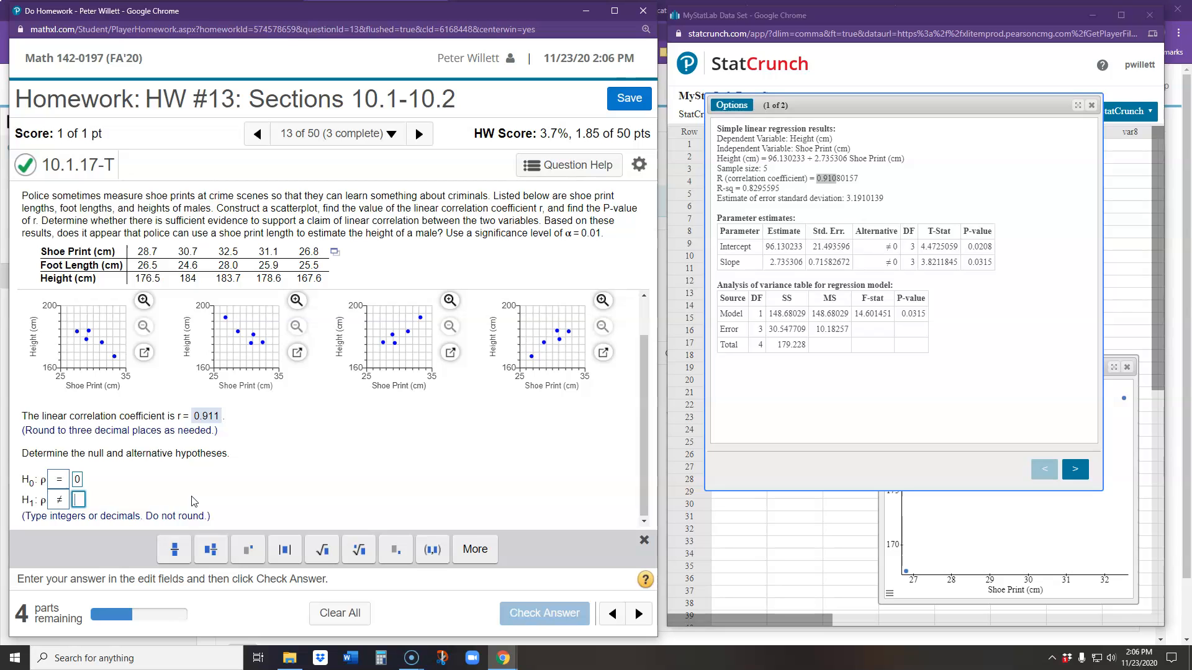
pyautogui.write('0')
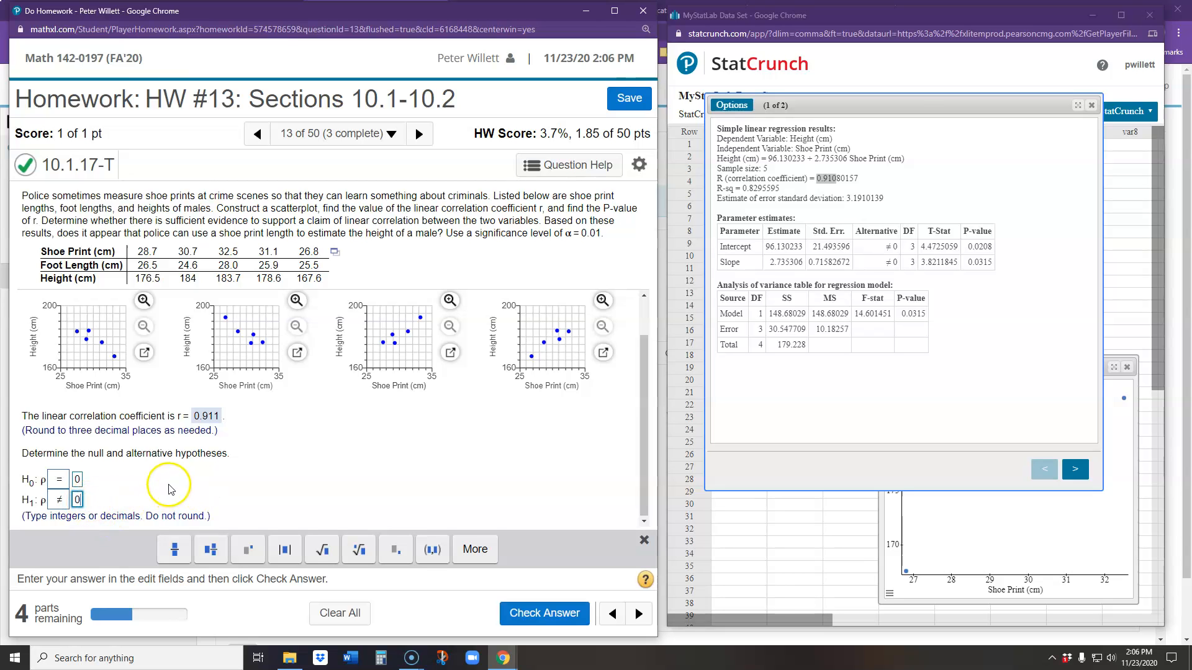
pyautogui.click(543, 615)
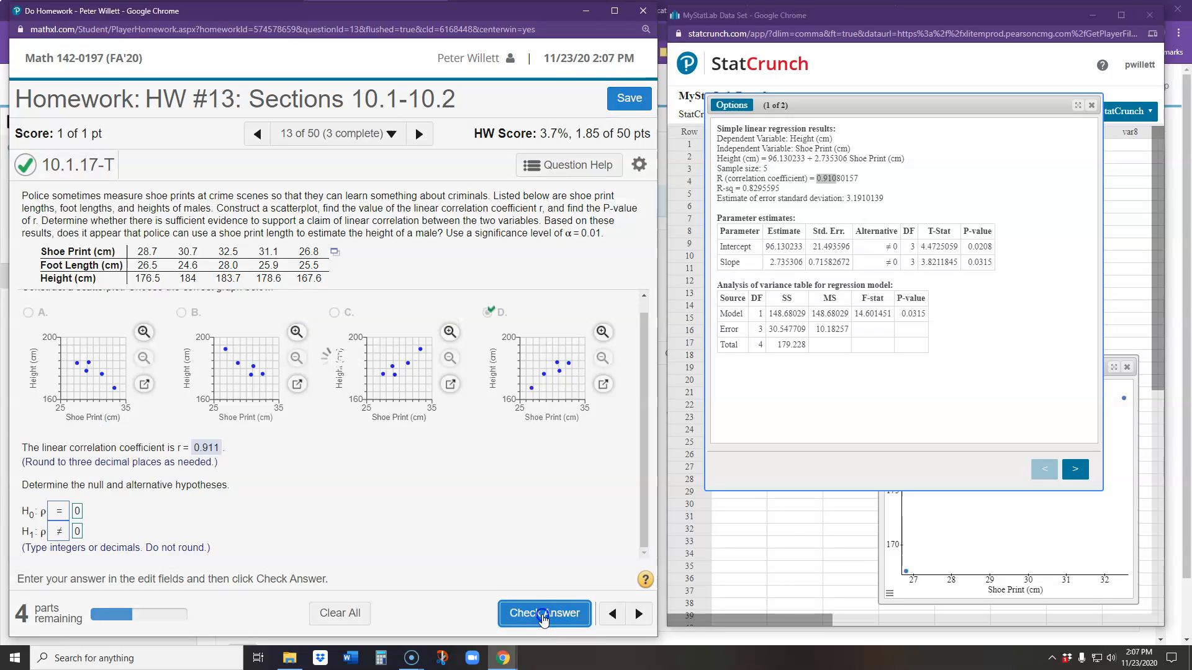
pyautogui.click(334, 413)
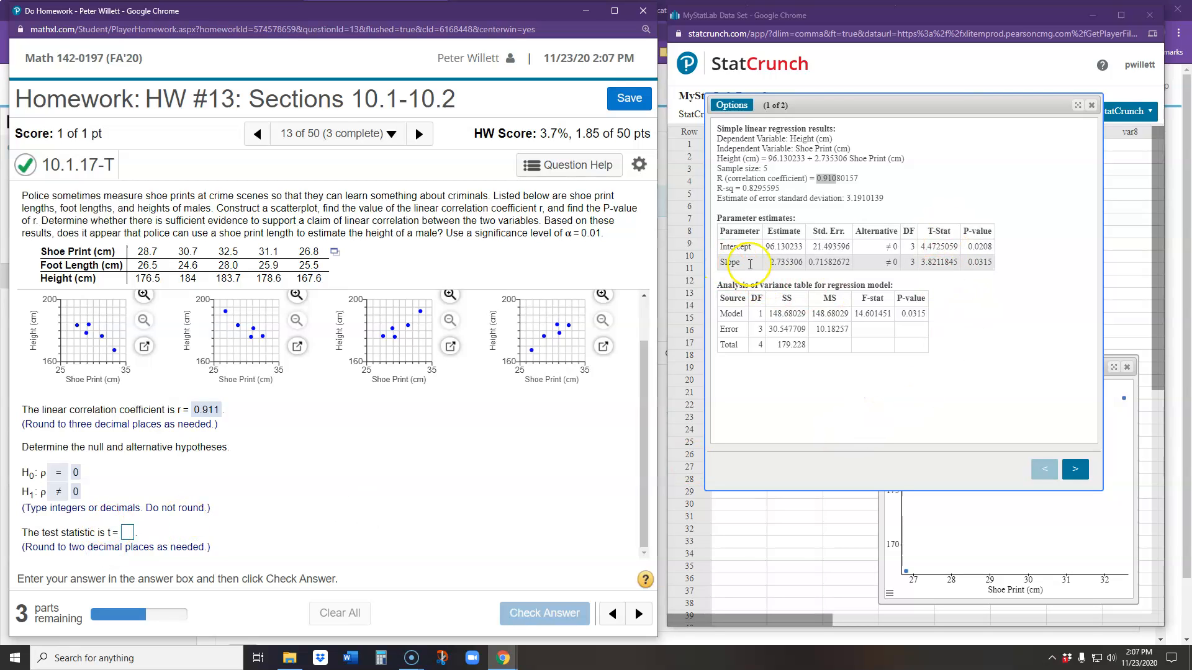
# Take the slope's T-Stat from the regression results, enter 3.82 as the test statistic t, check the answer and dismiss the feedback.
pyautogui.click(921, 262)
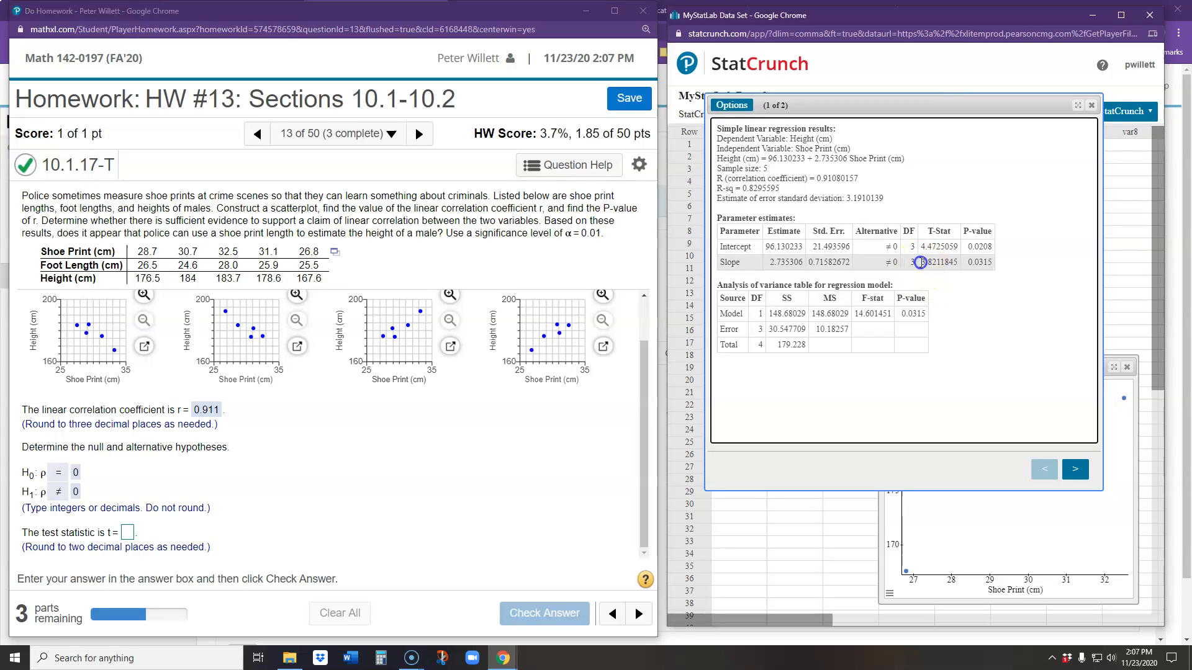
pyautogui.moveTo(940, 258); pyautogui.dragTo(935, 260)
pyautogui.click(921, 262)
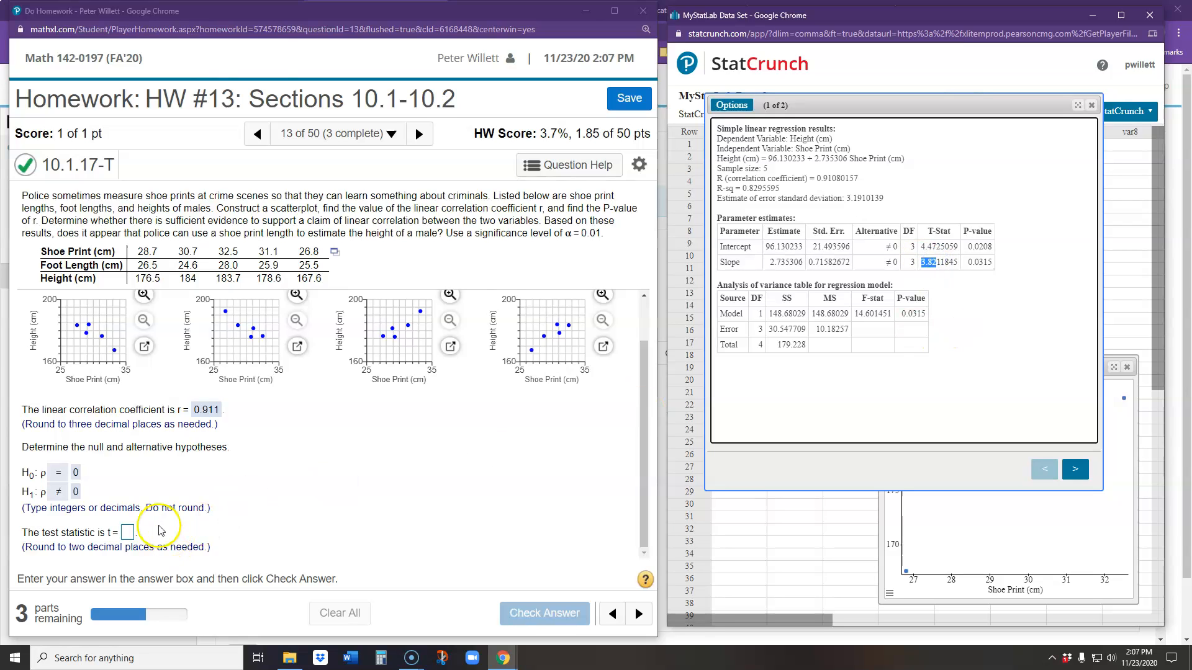
pyautogui.click(128, 533)
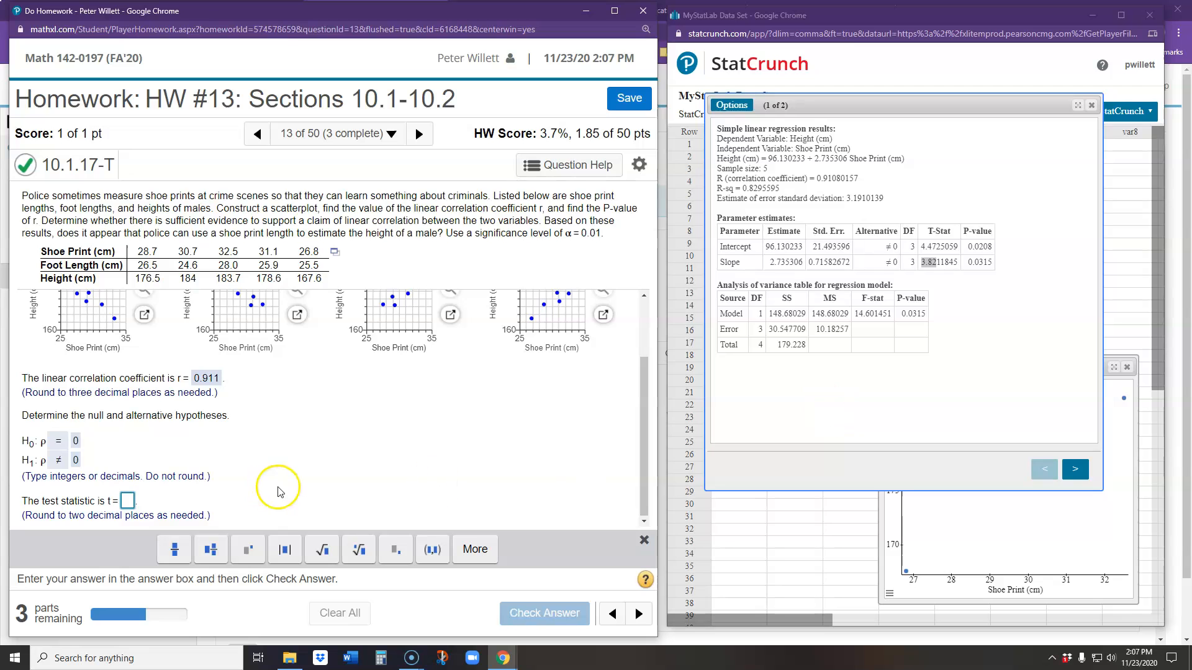
pyautogui.write('3.82')
pyautogui.click(525, 609)
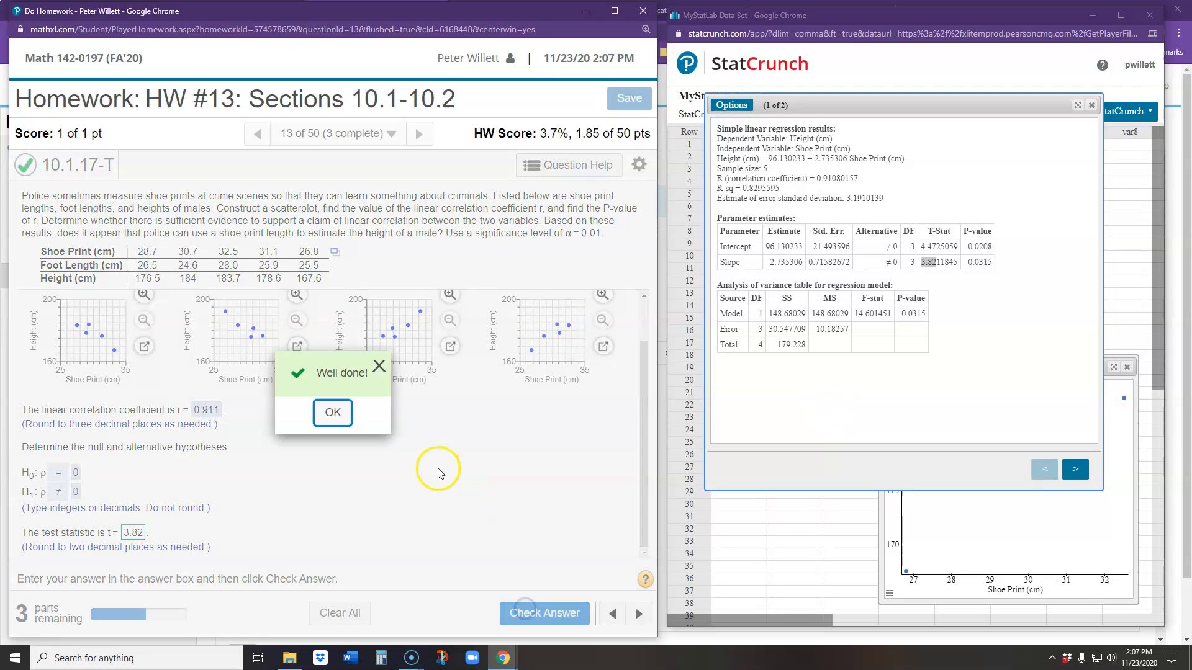
pyautogui.click(329, 412)
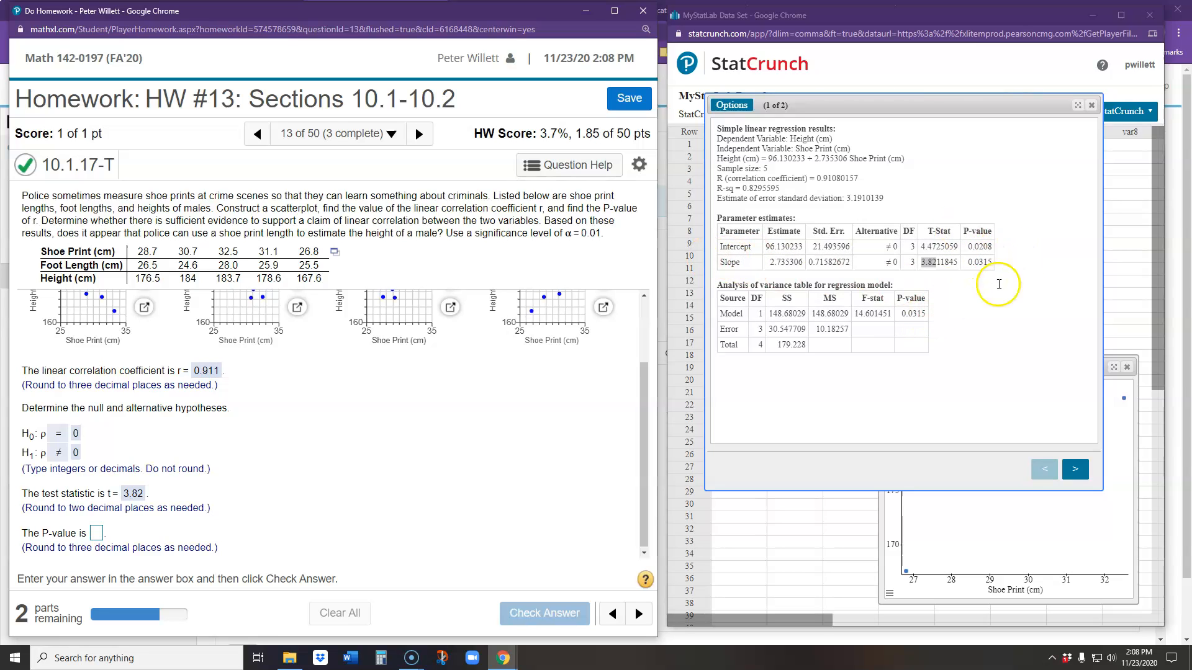
# Take the slope's P-value from the regression results, enter it rounded as 0.032, check the answer and dismiss the feedback.
pyautogui.click(970, 263)
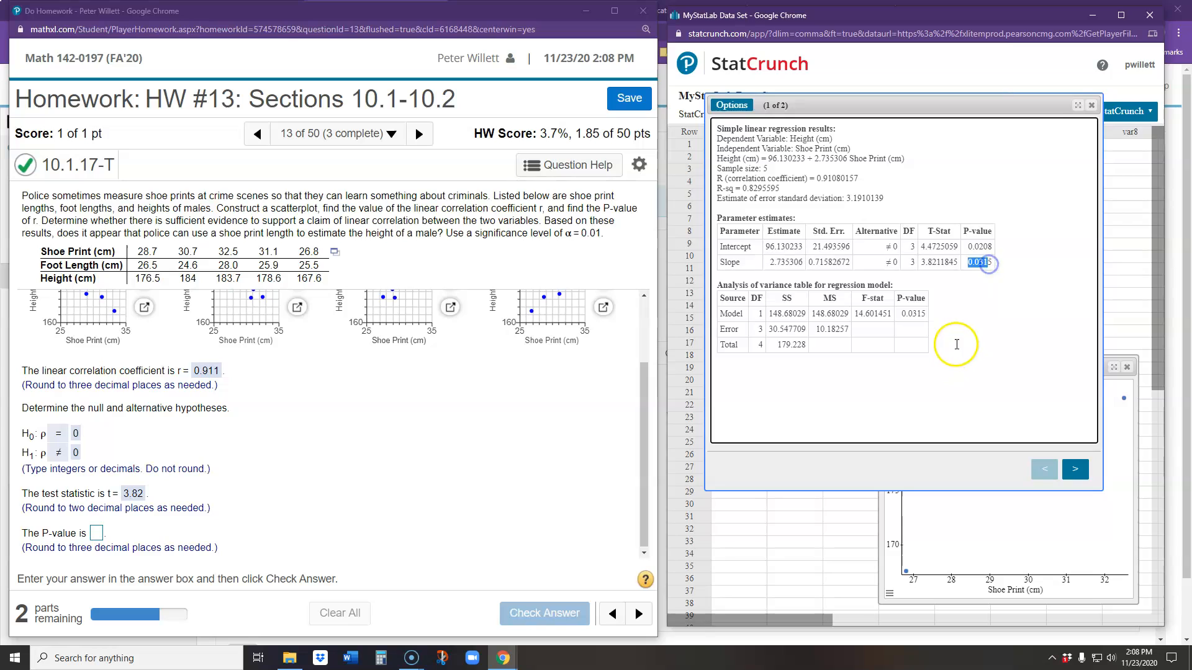
pyautogui.click(96, 533)
pyautogui.write('0.031')
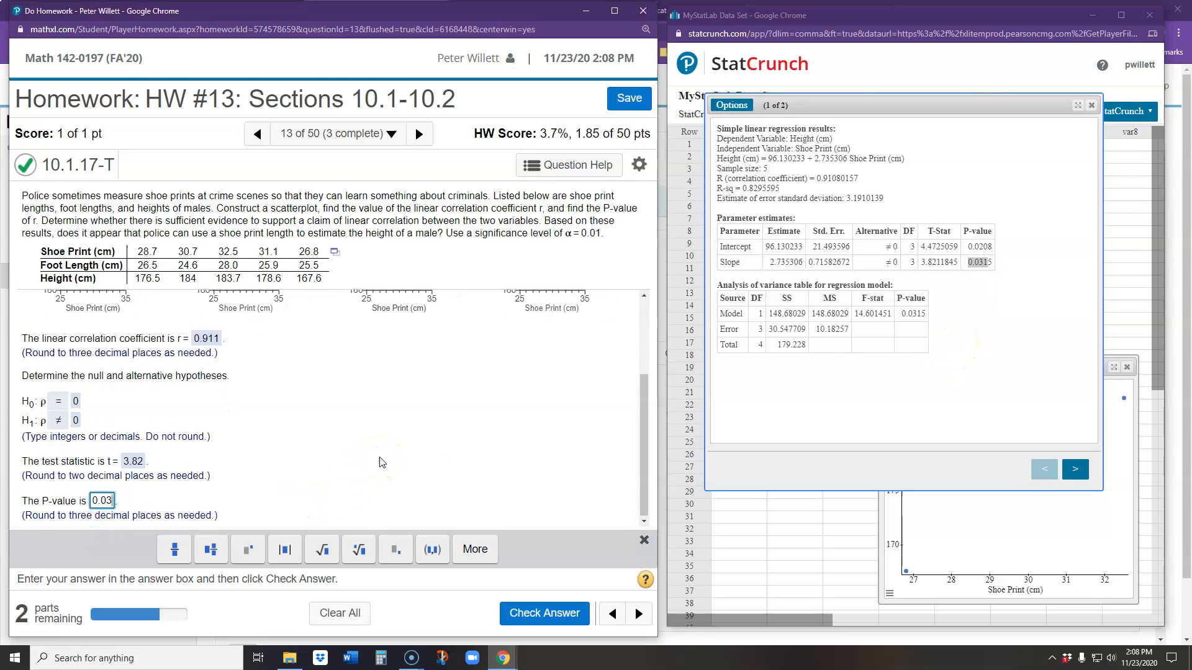
pyautogui.click(544, 613)
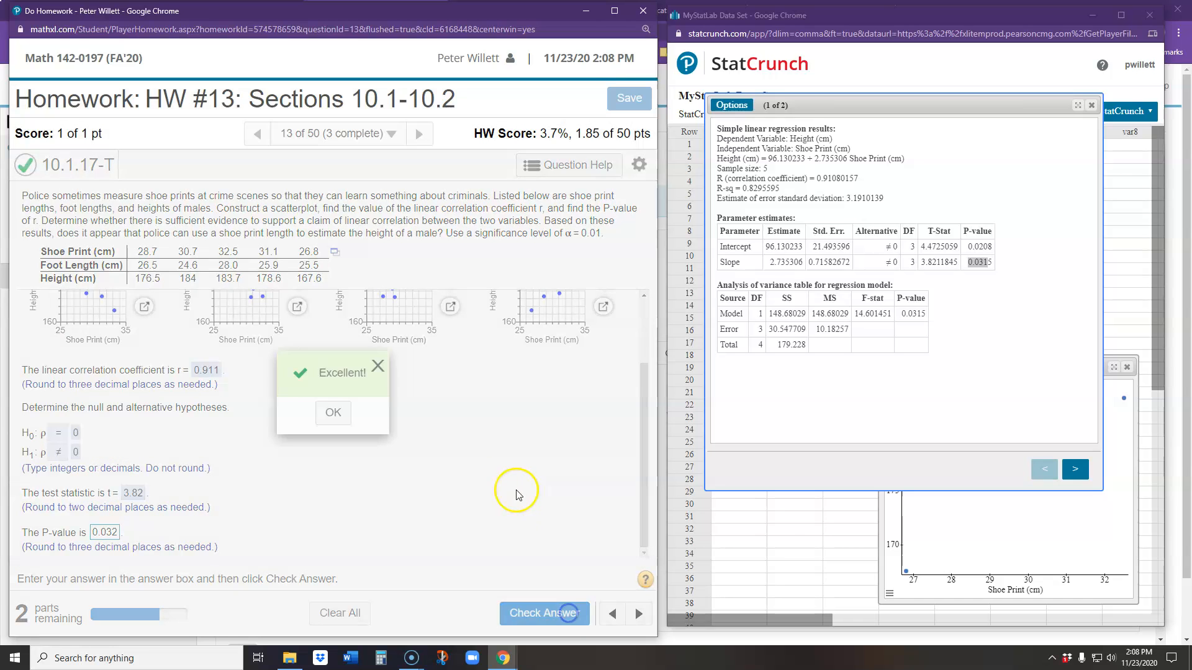
pyautogui.click(334, 412)
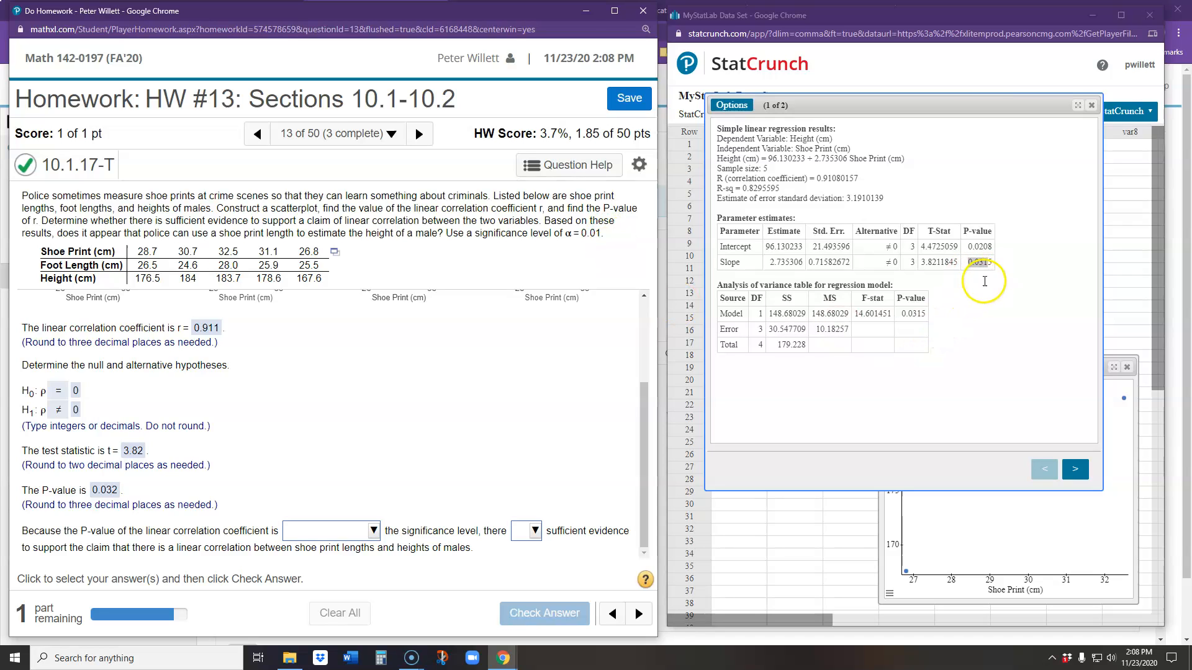
# Complete the conclusion with "greater than" the significance level and "is not" sufficient evidence, check the answer and dismiss the feedback.
pyautogui.click(375, 532)
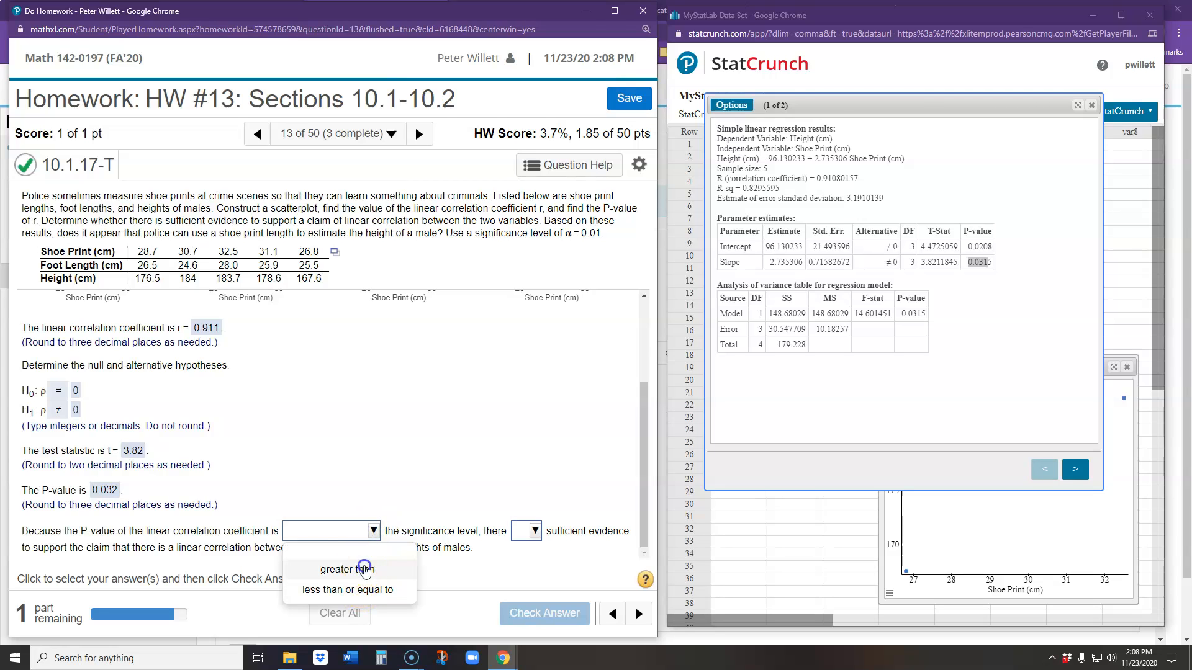
pyautogui.click(365, 569)
pyautogui.click(534, 531)
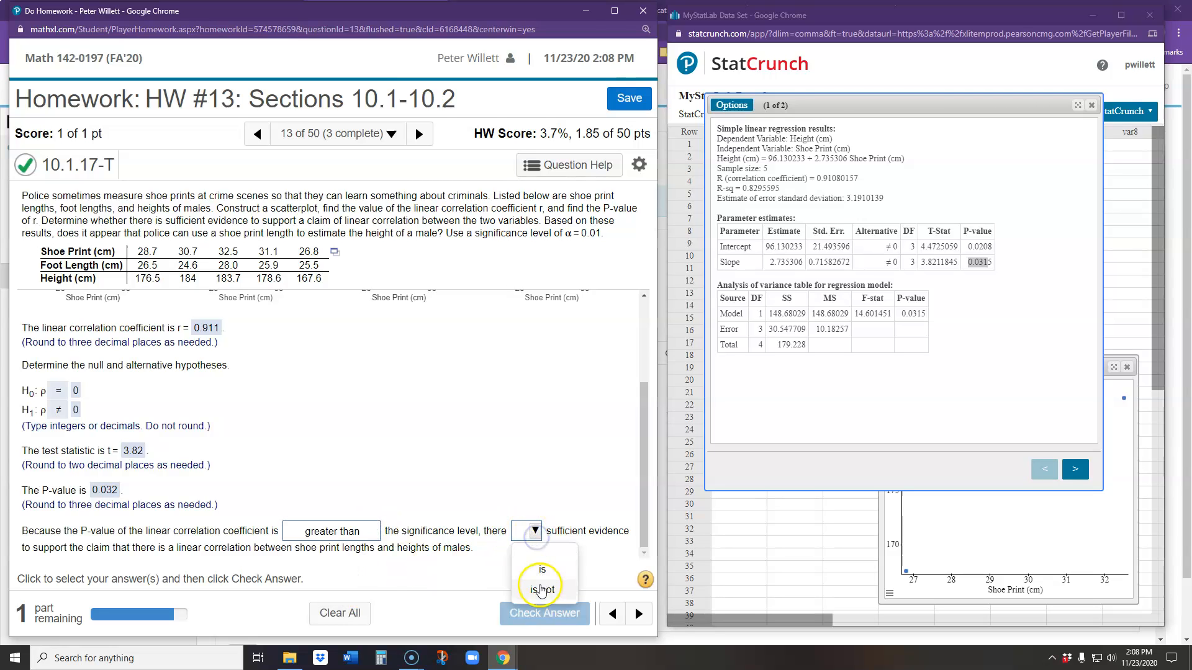
pyautogui.click(542, 590)
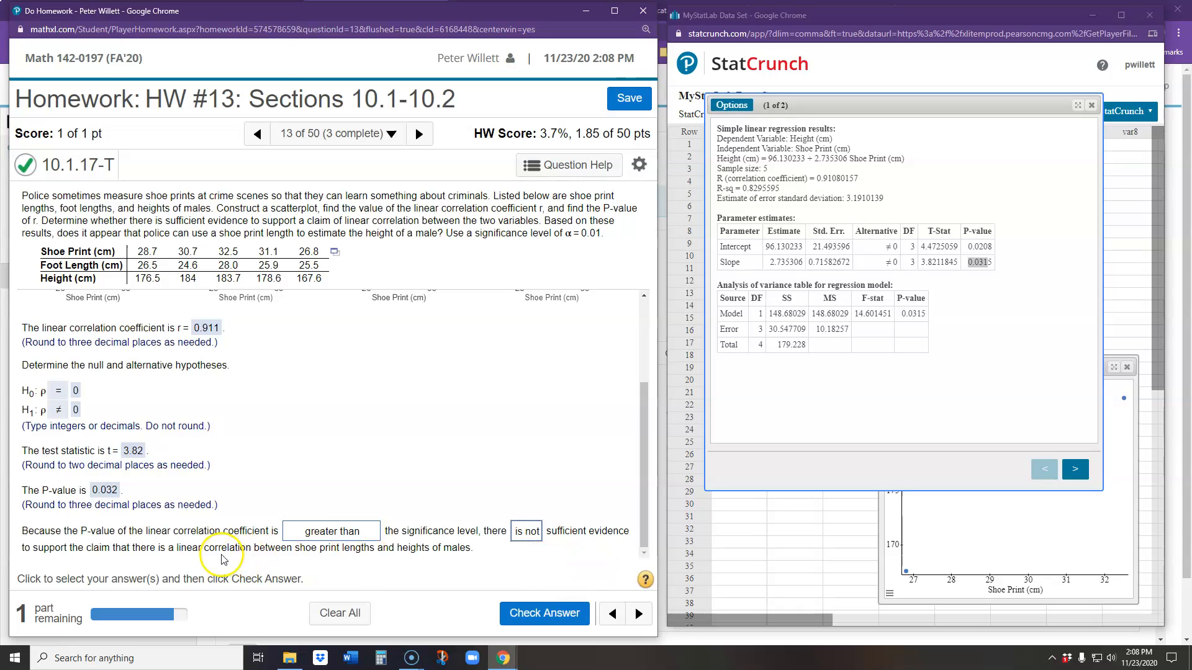
pyautogui.click(545, 613)
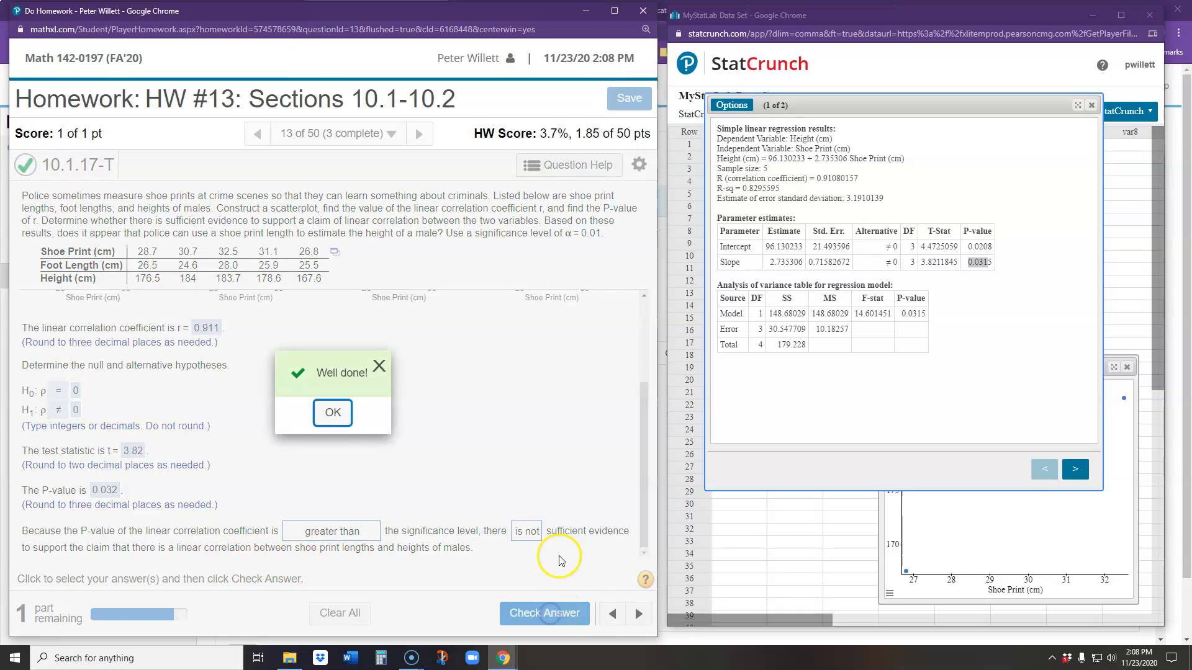
pyautogui.click(323, 412)
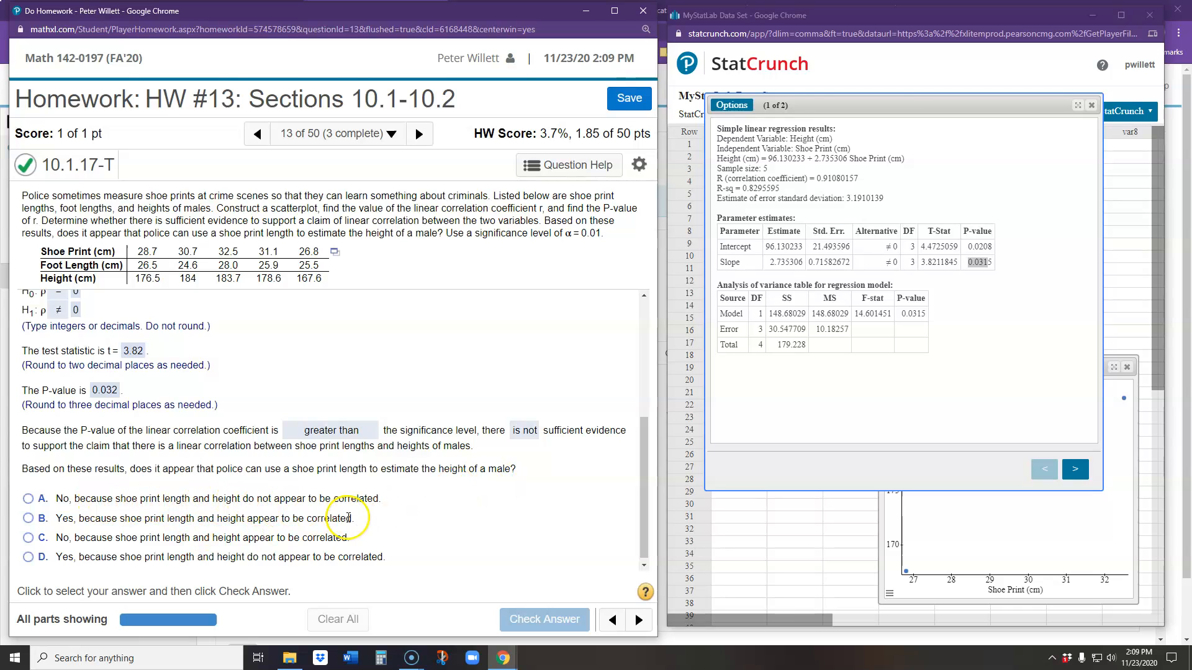
# Choose answer A, "No, because shoe print length and height do not appear to be correlated", and check the answer.
pyautogui.click(28, 499)
pyautogui.click(545, 619)
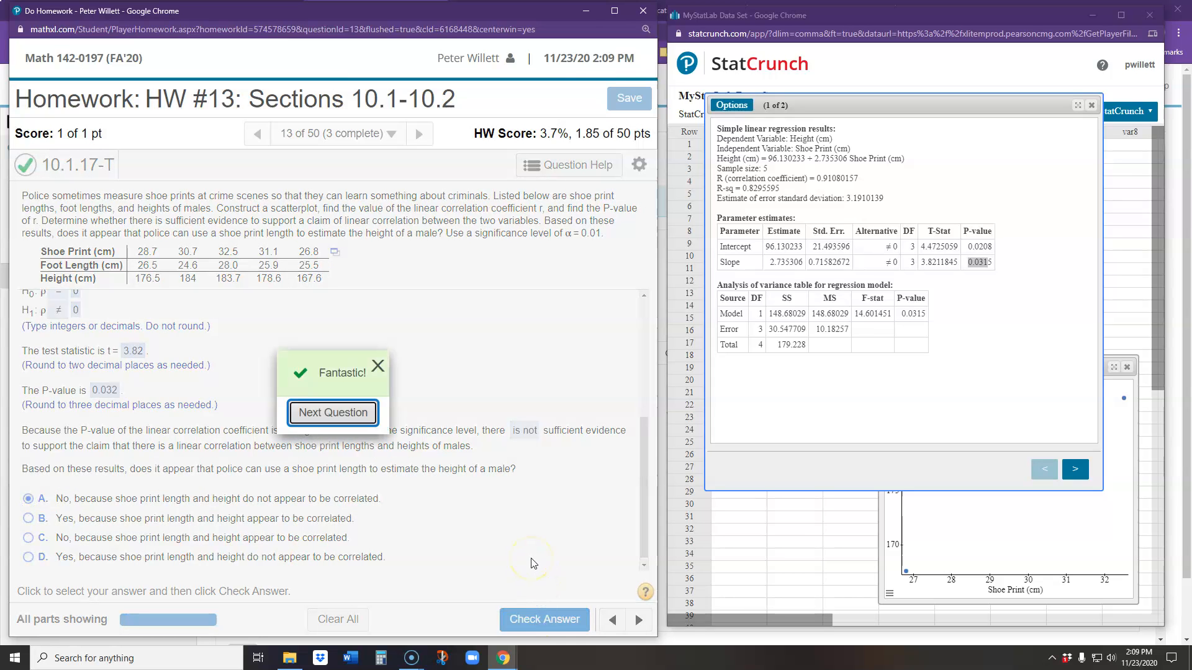